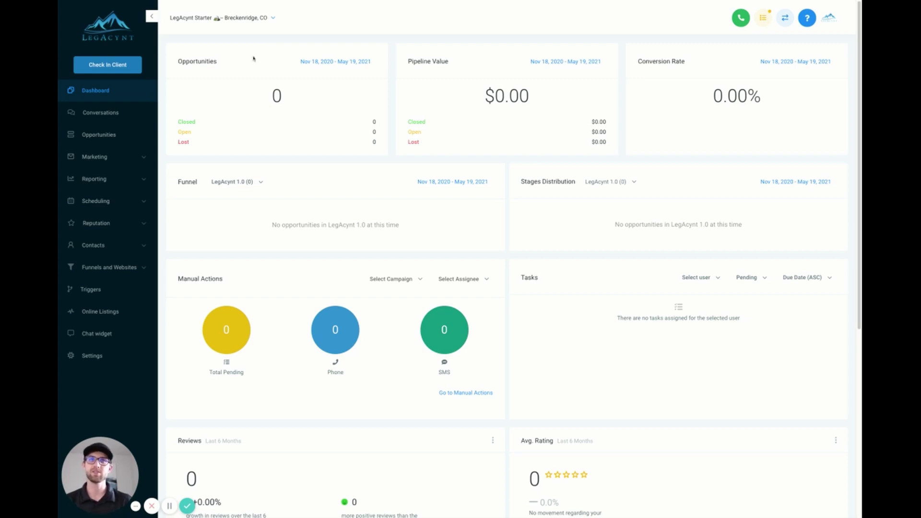
- Open the list of marketing campaigns
{"action": "left_click", "coordinate": [108, 158]}
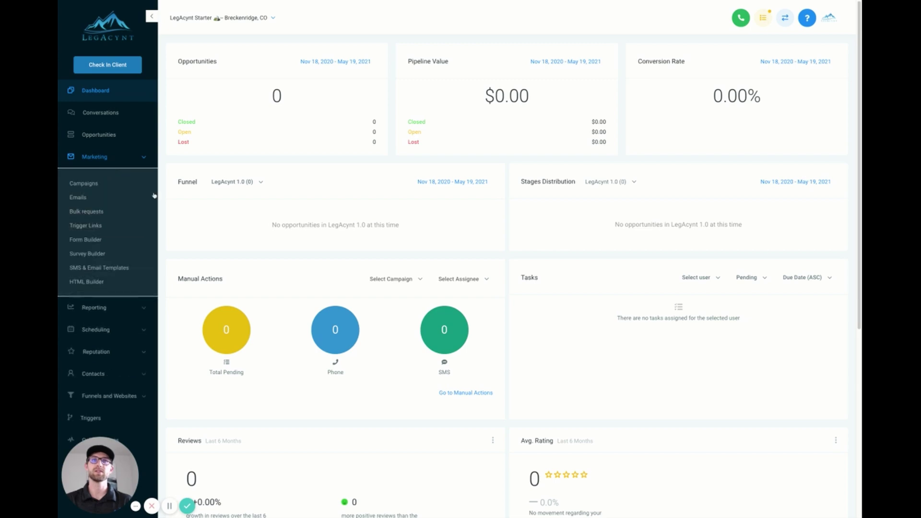
{"action": "left_click", "coordinate": [114, 163]}
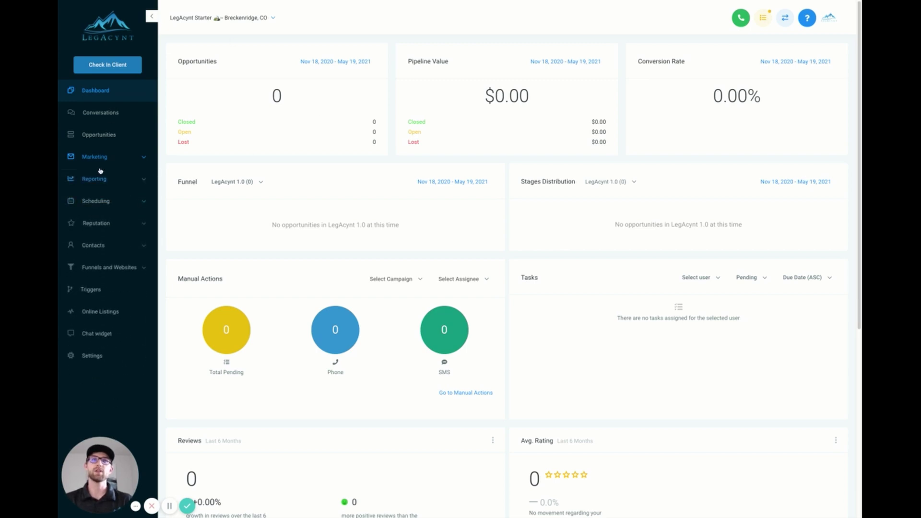
{"action": "left_click", "coordinate": [112, 158]}
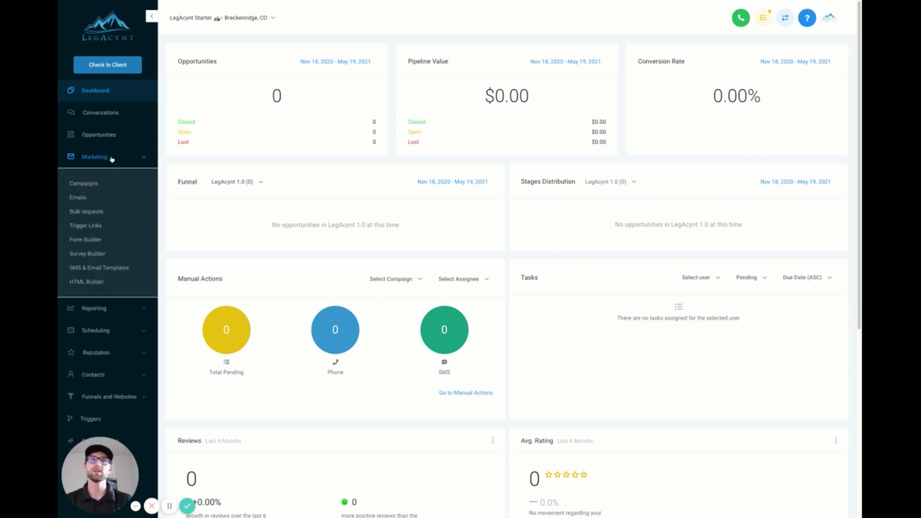
{"action": "left_click", "coordinate": [95, 185]}
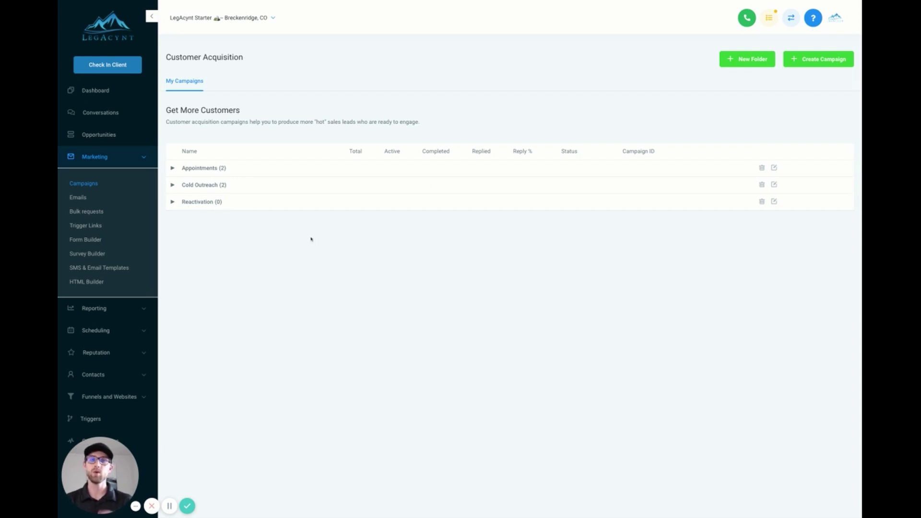
- Create a new campaign named "Reactivation 1.0" in the Reactivation folder
{"action": "left_click", "coordinate": [810, 66]}
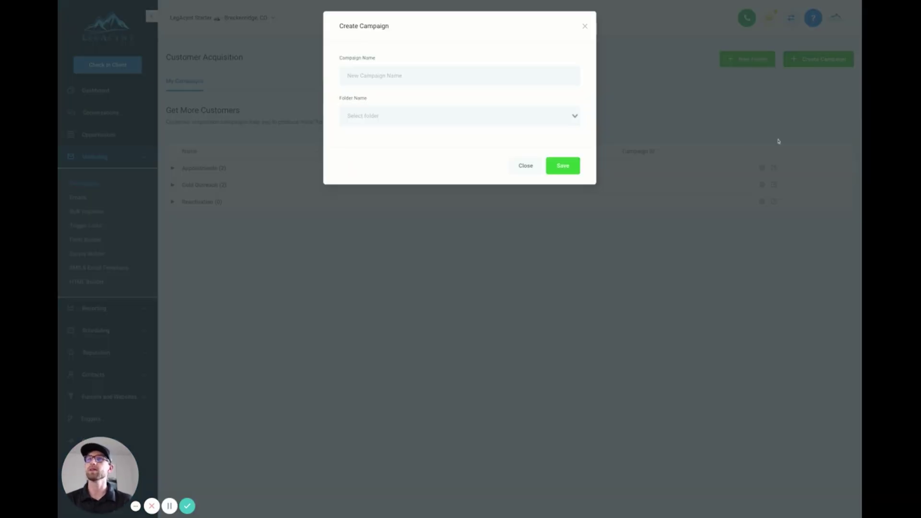
{"action": "left_click", "coordinate": [414, 81]}
{"action": "type", "text": "Reactivation"}
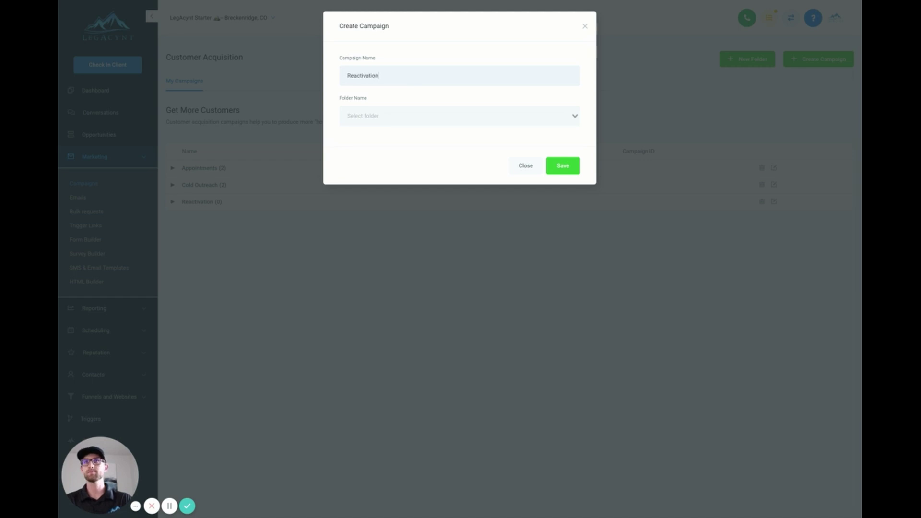
{"action": "type", "text": " 1.0"}
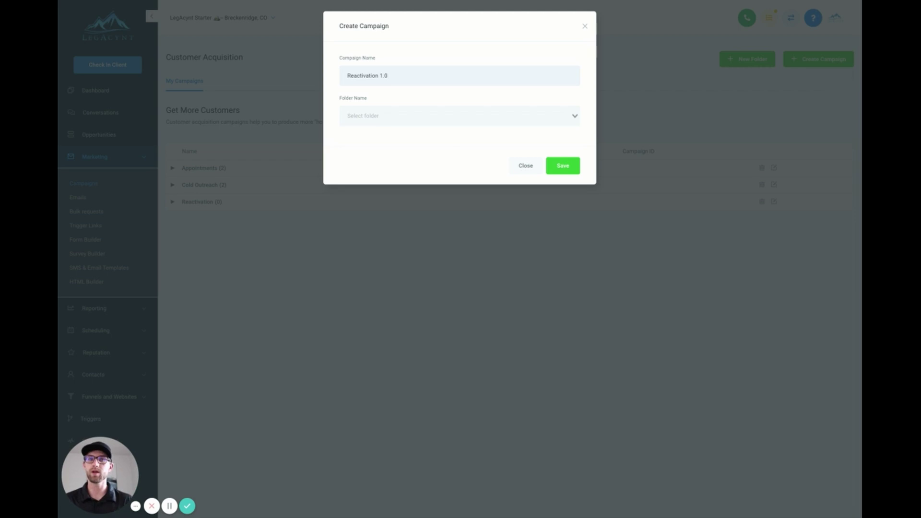
{"action": "left_click", "coordinate": [432, 117]}
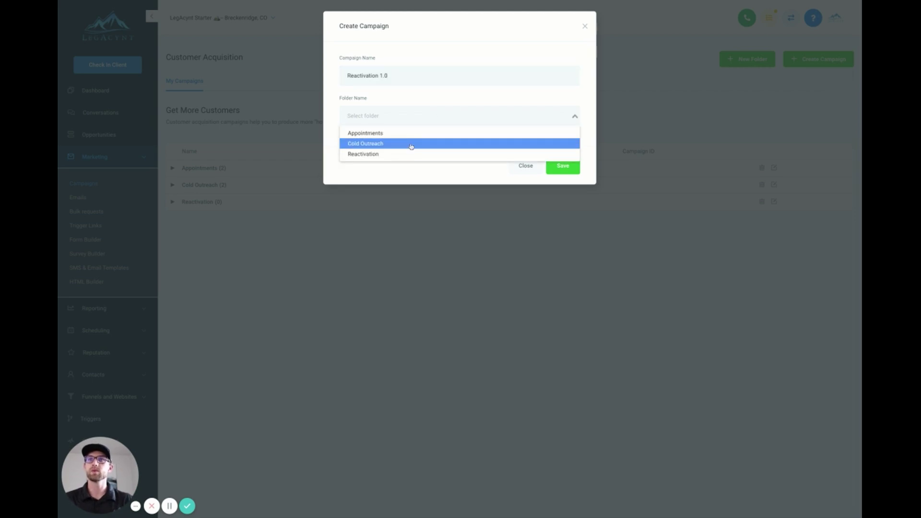
{"action": "left_click", "coordinate": [383, 155]}
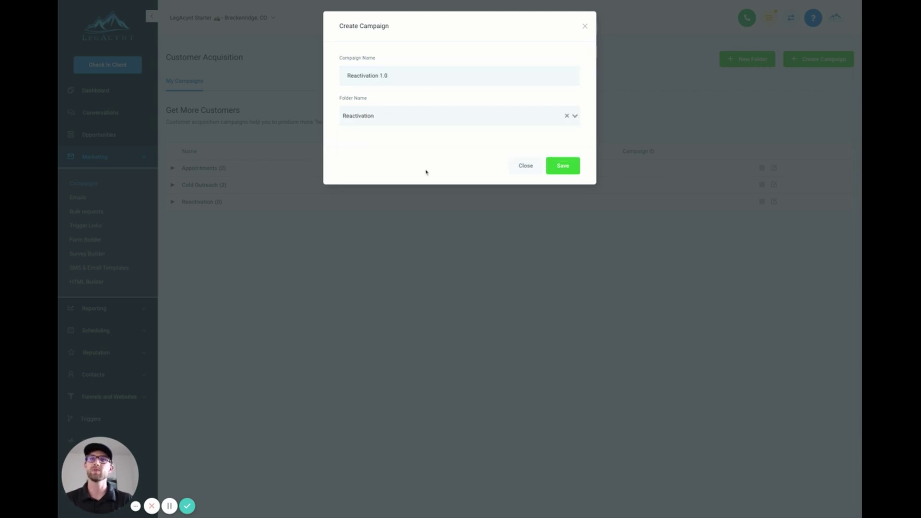
{"action": "left_click", "coordinate": [557, 170]}
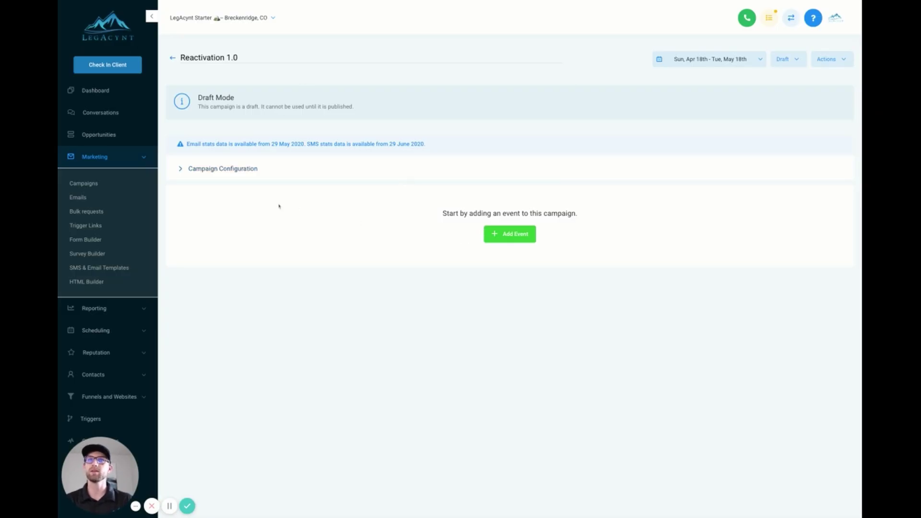
- Turn off Stop on response in the Reactivation 1.0 campaign configuration and save the settings
{"action": "left_click", "coordinate": [182, 169]}
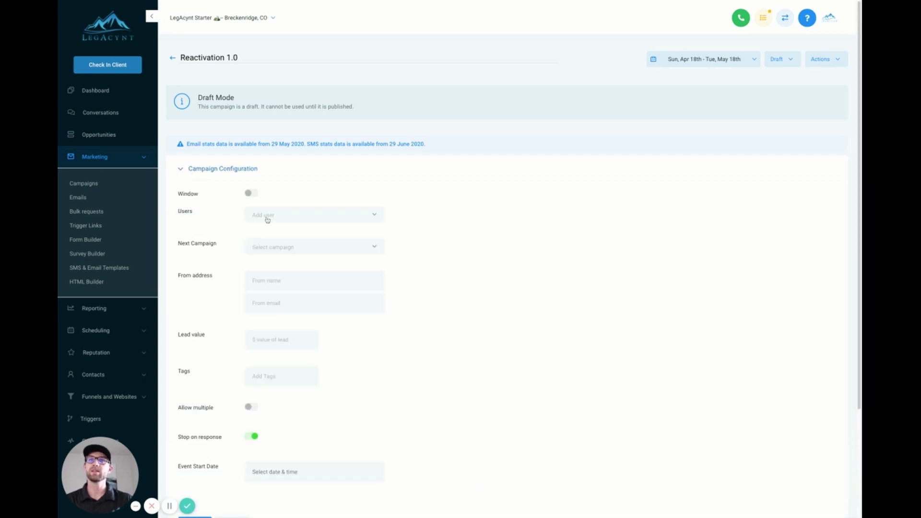
{"action": "scroll", "coordinate": [307, 218], "scroll_direction": "down", "scroll_amount": 3}
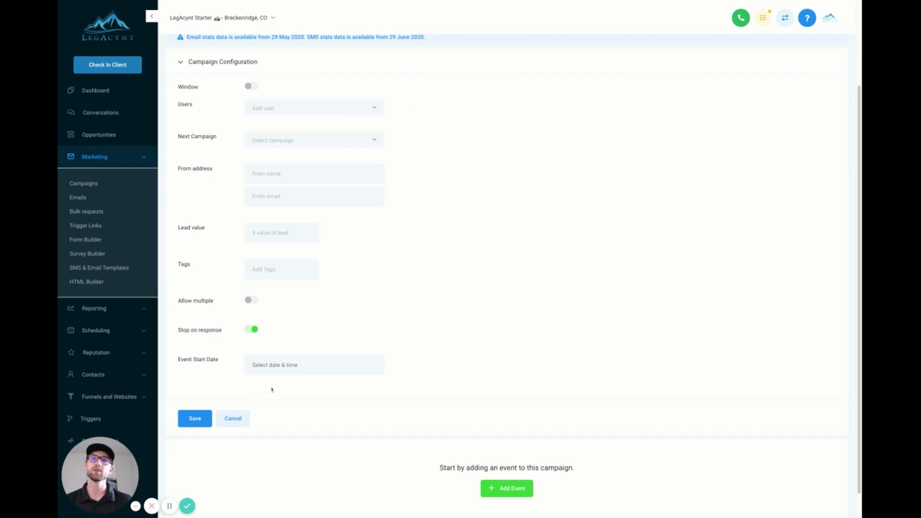
{"action": "left_click", "coordinate": [254, 330]}
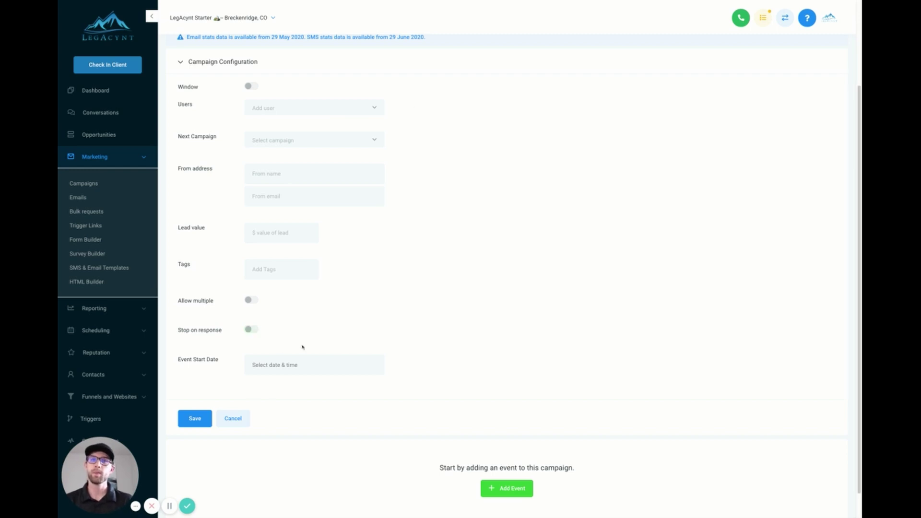
{"action": "scroll", "coordinate": [302, 348], "scroll_direction": "up", "scroll_amount": 1}
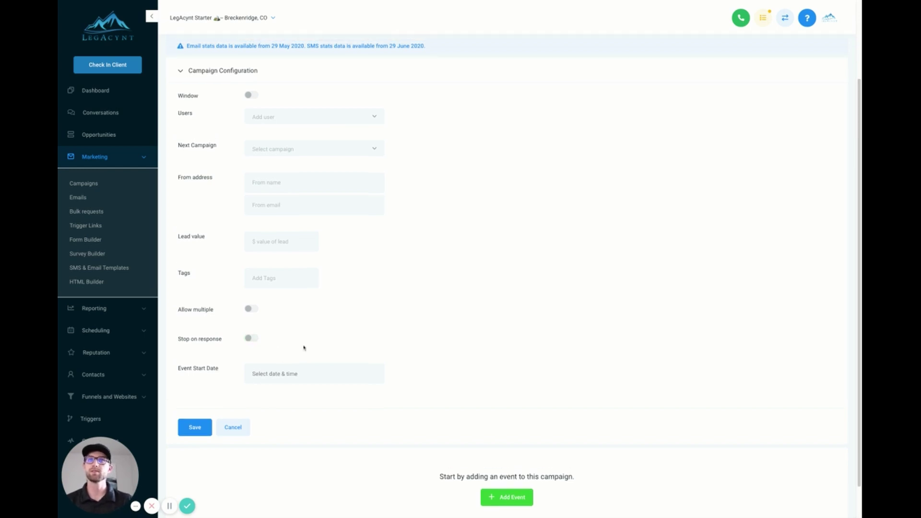
{"action": "left_click", "coordinate": [201, 428]}
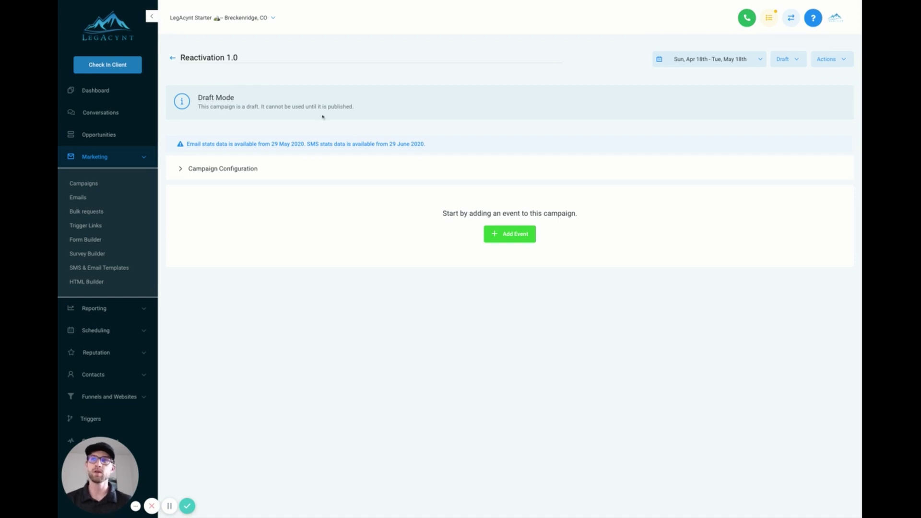
{"action": "left_click", "coordinate": [800, 63]}
{"action": "left_click", "coordinate": [797, 65]}
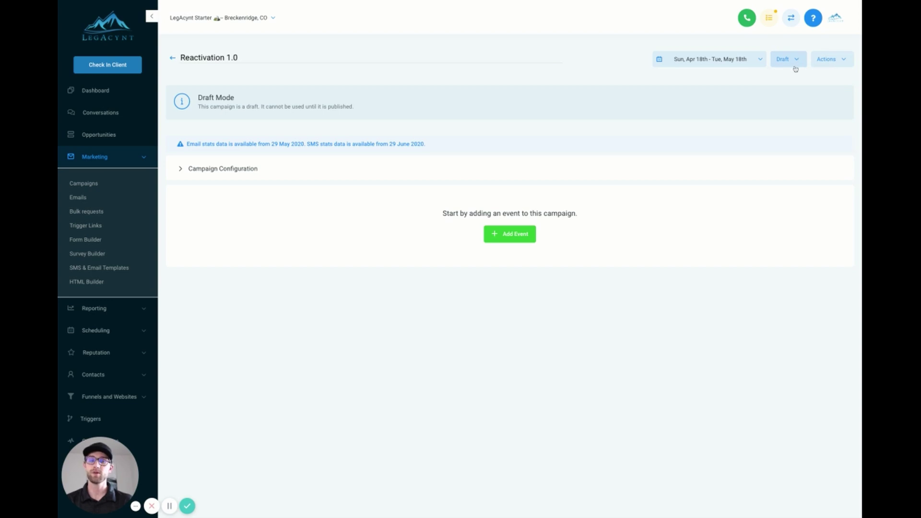
- Add an email event and fill its body with the spring offer message, from "Hey first_name," to the "Full Name" and "Company Name" sign-off
{"action": "left_click", "coordinate": [506, 235]}
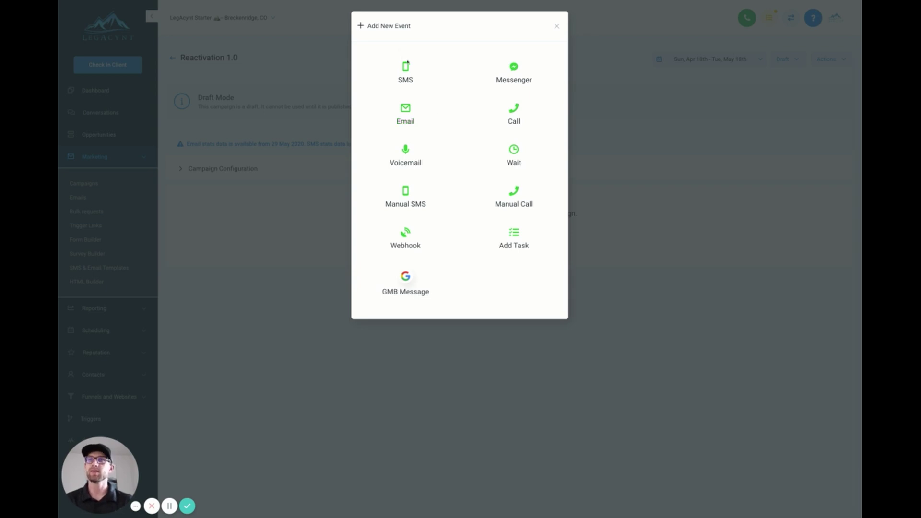
{"action": "left_click", "coordinate": [409, 123]}
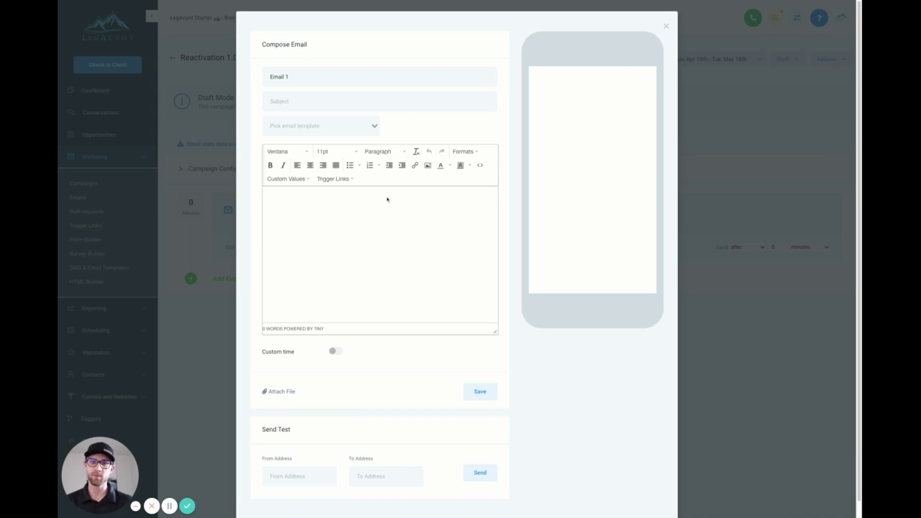
{"action": "left_click", "coordinate": [333, 216]}
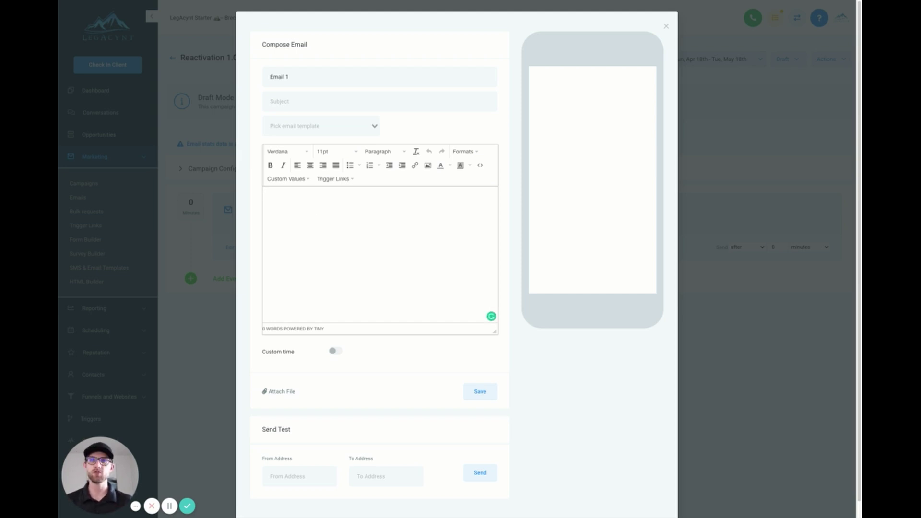
{"action": "type", "text": "Hey first_name,  To celebrate spring, we're doing something we've never done before...  We're currently offering anyone who books within the next 48 hours __________.  Since you are one of our valued customers, I wanted to reach out to you directly.  Would you like me to put you on the list?  Let me know with a quick \"YES\" if you're in or simply reply \"NO\" if you're not interested.  I'll take care of the rest.  I hope you & your family are doing well 😊  Full Name Company Name"}
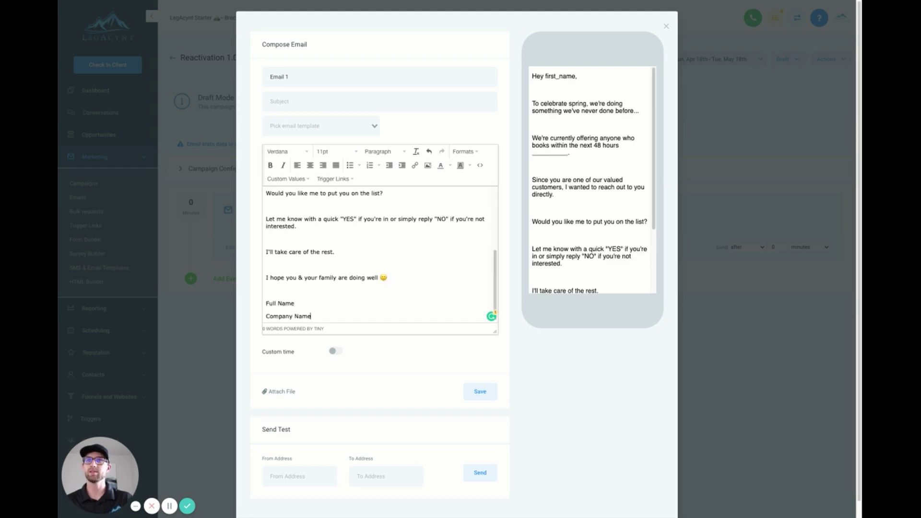
- Replace the "first_name" text in the email greeting with the contact's First Name custom value
{"action": "scroll", "coordinate": [345, 280], "scroll_direction": "up", "scroll_amount": 5}
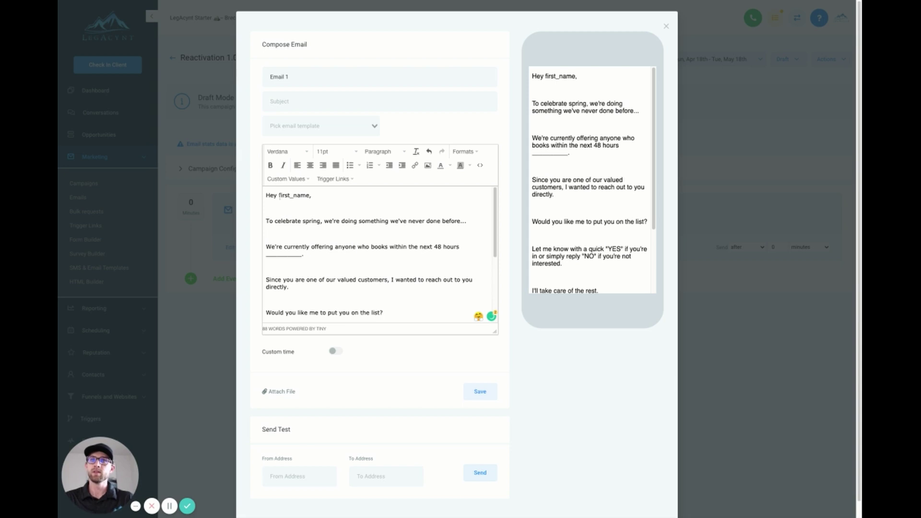
{"action": "left_click_drag", "start_coordinate": [279, 195], "coordinate": [309, 195]}
{"action": "key", "text": "BackSpace"}
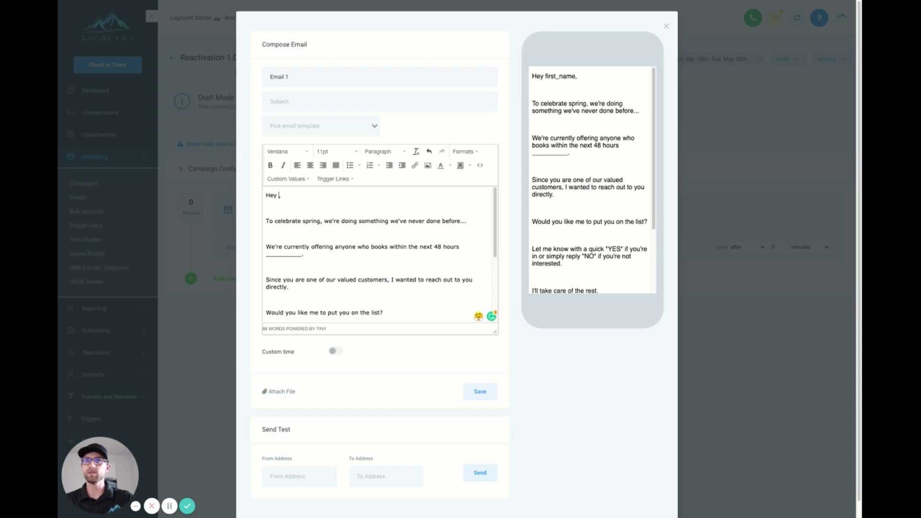
{"action": "left_click", "coordinate": [293, 183]}
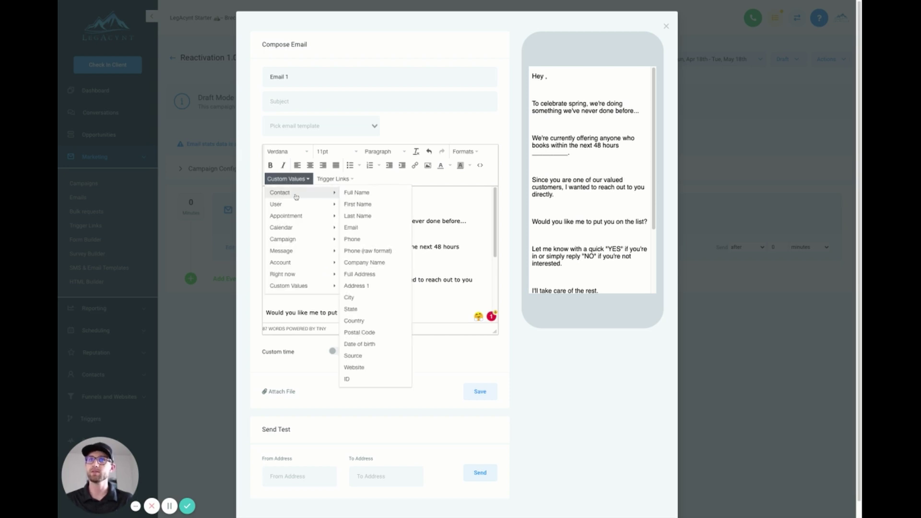
{"action": "left_click", "coordinate": [364, 208]}
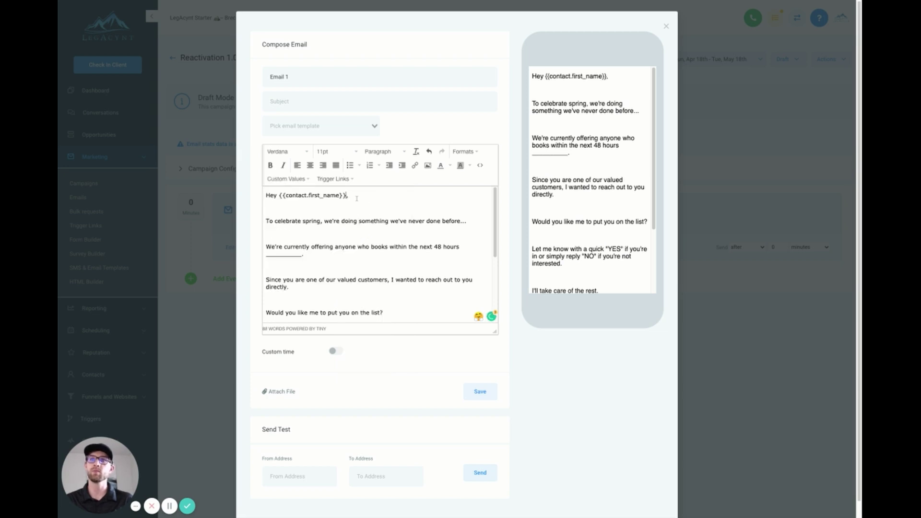
- Examine the available contact and user custom values and the structure of the first-name placeholder in the greeting
{"action": "left_click", "coordinate": [286, 180]}
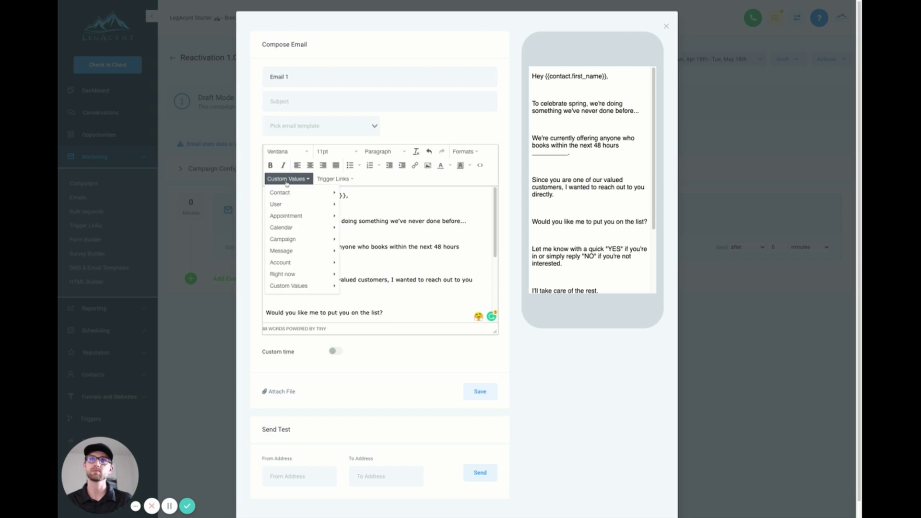
{"action": "mouse_move", "coordinate": [294, 193]}
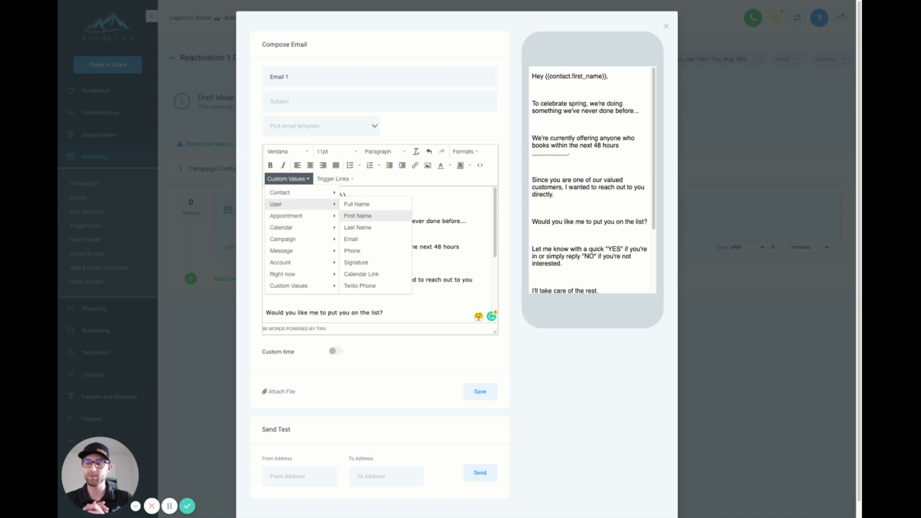
{"action": "left_click", "coordinate": [371, 194]}
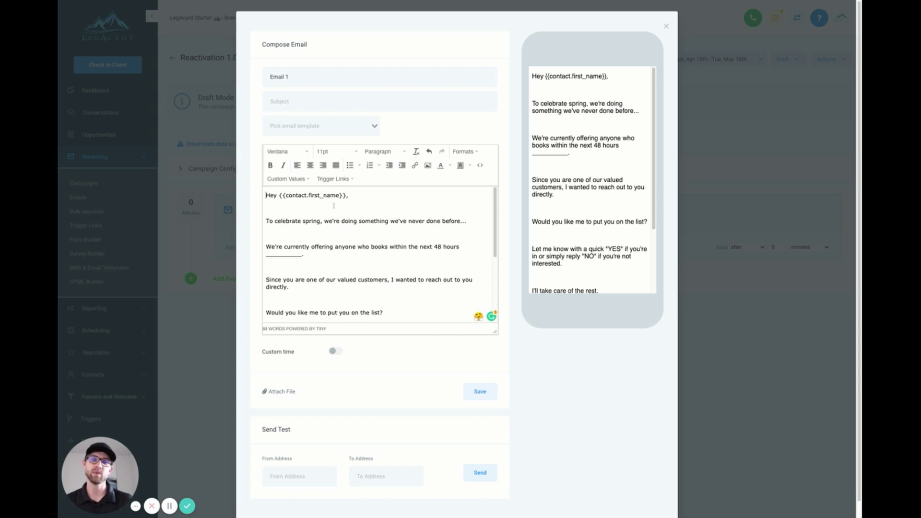
{"action": "left_click", "coordinate": [267, 195]}
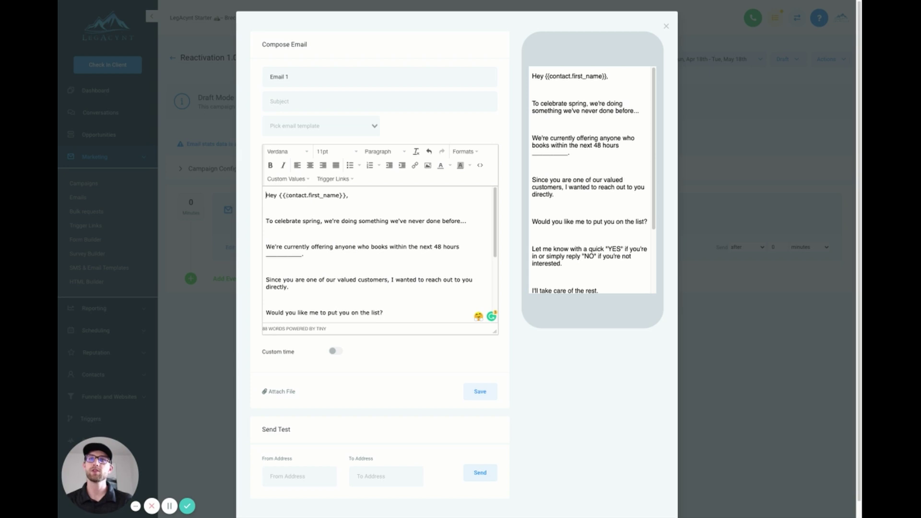
{"action": "left_click_drag", "start_coordinate": [286, 196], "coordinate": [306, 196]}
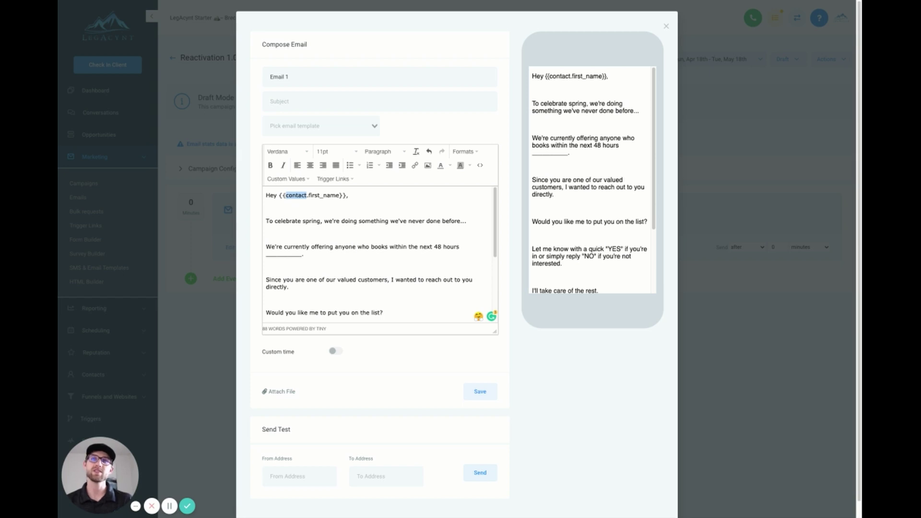
{"action": "left_click_drag", "start_coordinate": [279, 195], "coordinate": [347, 196]}
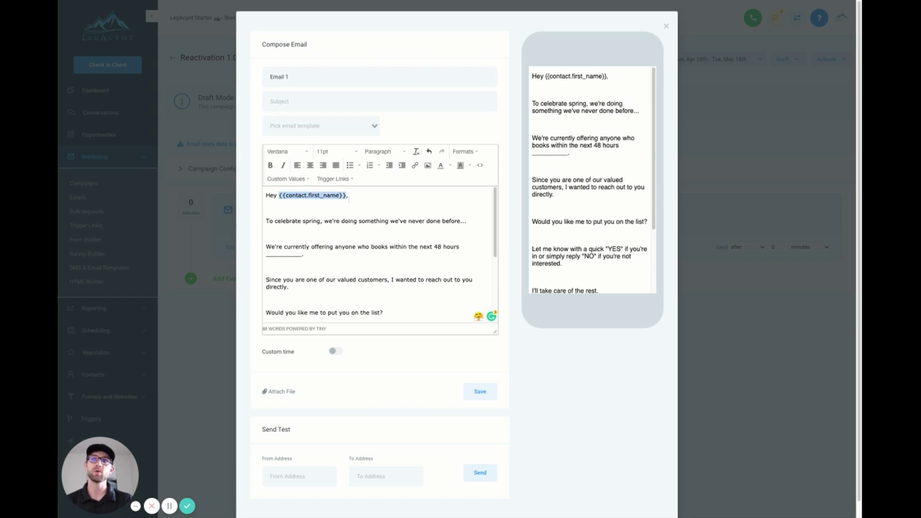
{"action": "left_click_drag", "start_coordinate": [308, 195], "coordinate": [286, 196]}
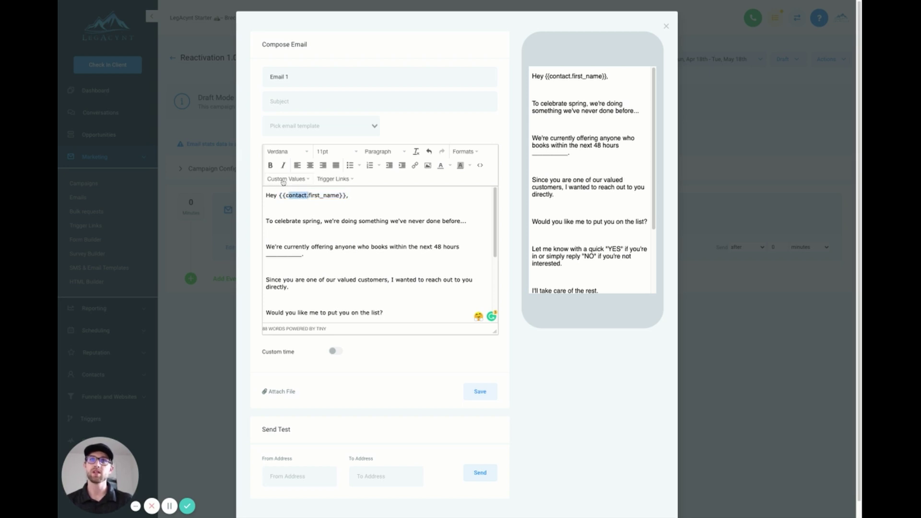
{"action": "left_click", "coordinate": [284, 179]}
{"action": "mouse_move", "coordinate": [286, 192]}
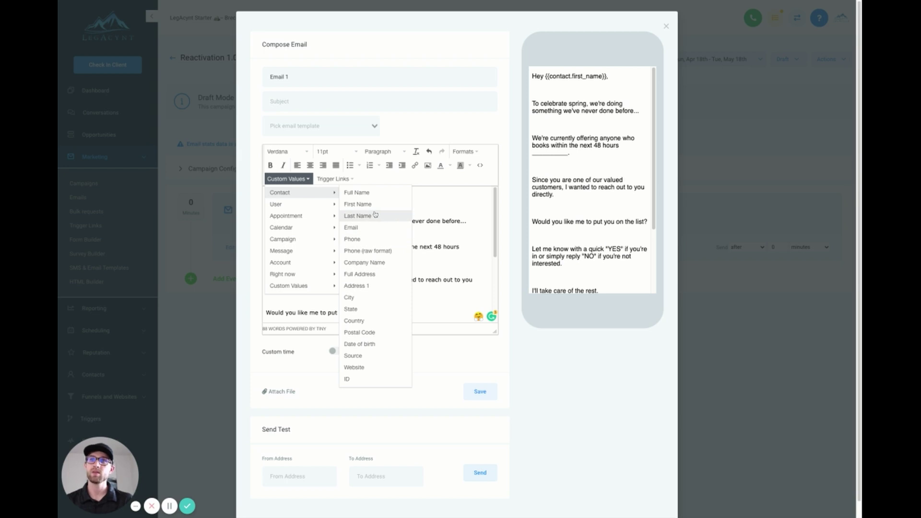
{"action": "left_click", "coordinate": [296, 179]}
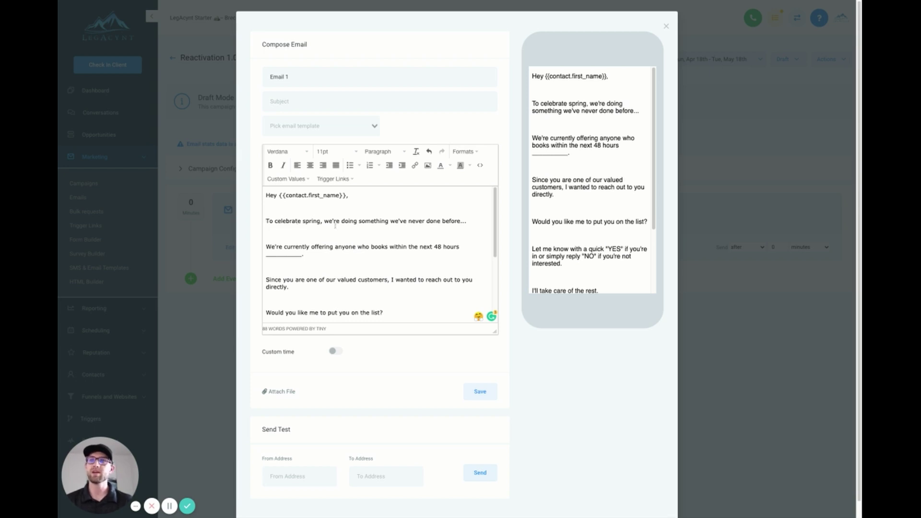
- Examine the email body's 48-hour offer blank, valued-customer line, list question and the "YES" or "NO" reply instruction
{"action": "scroll", "coordinate": [335, 226], "scroll_direction": "down", "scroll_amount": 1}
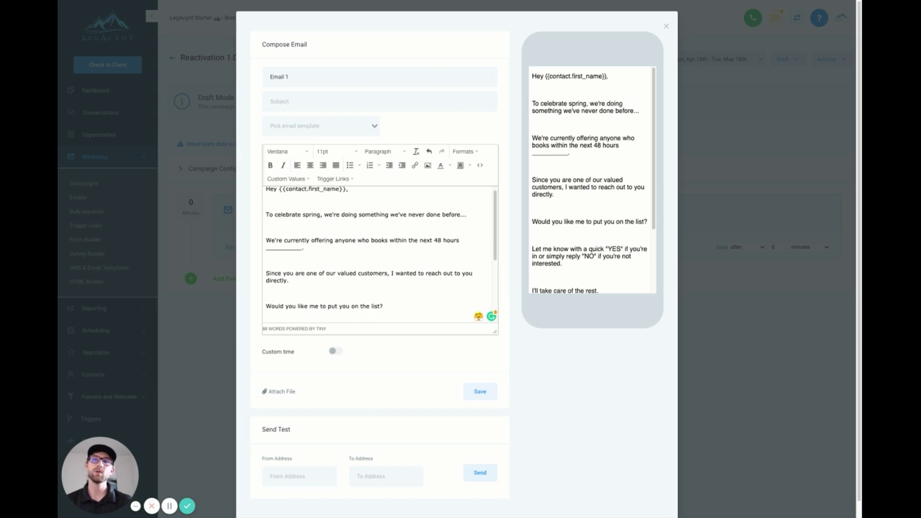
{"action": "scroll", "coordinate": [326, 242], "scroll_direction": "down", "scroll_amount": 2}
{"action": "double_click", "coordinate": [303, 236]}
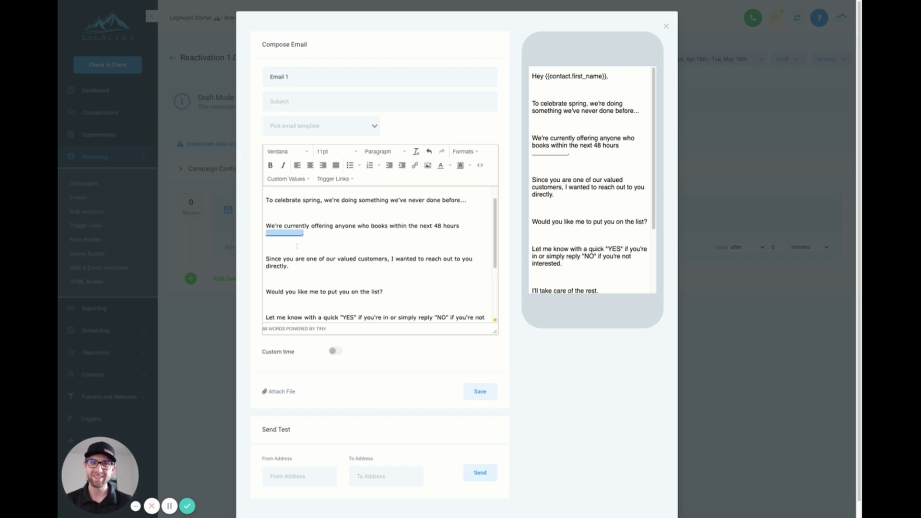
{"action": "left_click_drag", "start_coordinate": [306, 233], "coordinate": [265, 233]}
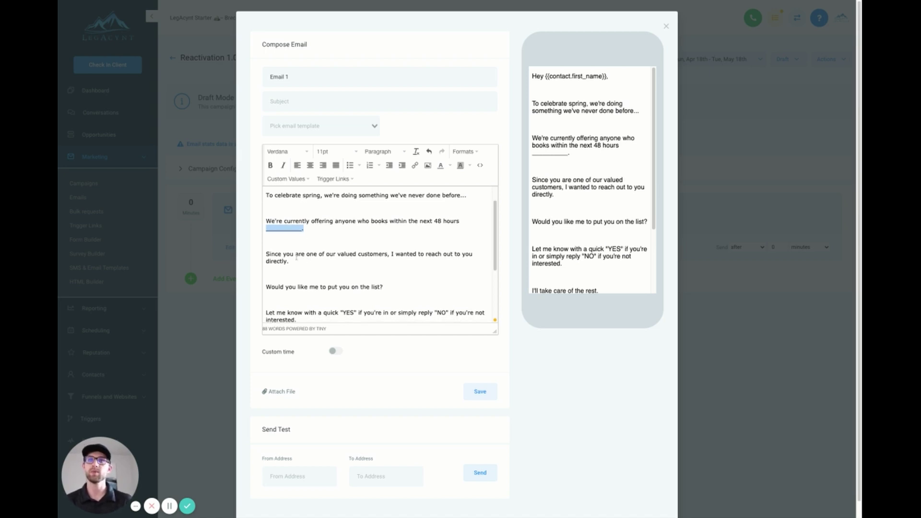
{"action": "scroll", "coordinate": [290, 254], "scroll_direction": "down", "scroll_amount": 1}
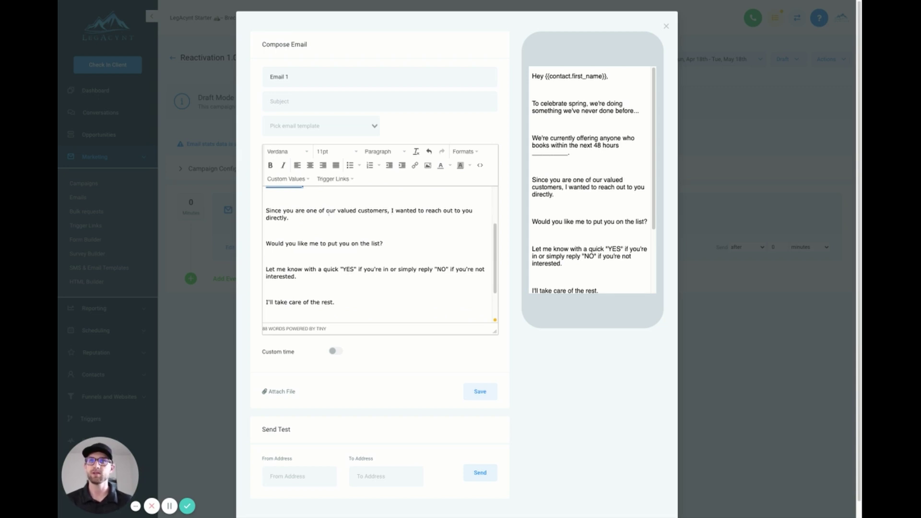
{"action": "triple_click", "coordinate": [300, 220]}
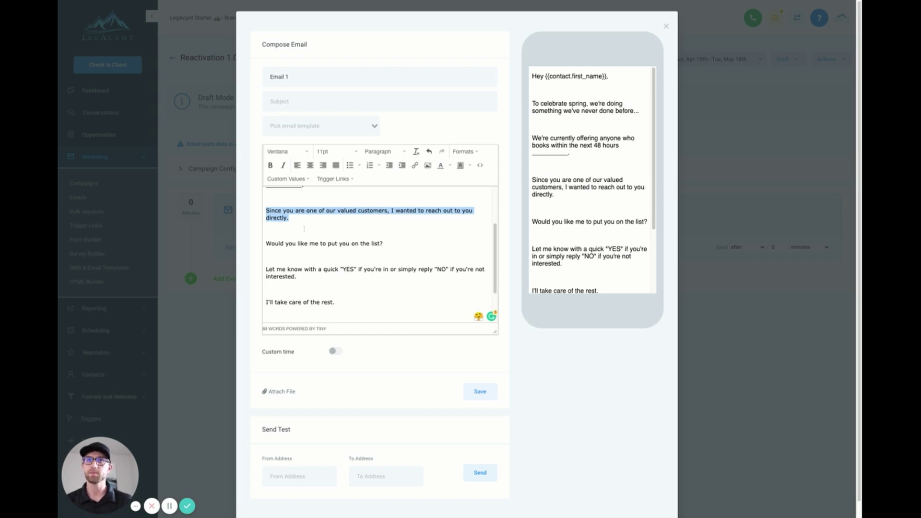
{"action": "scroll", "coordinate": [304, 229], "scroll_direction": "down", "scroll_amount": 1}
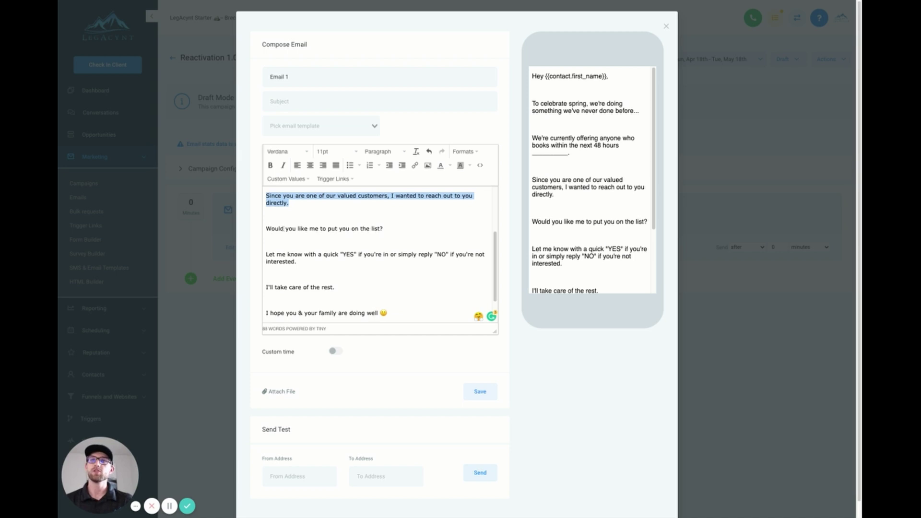
{"action": "left_click_drag", "start_coordinate": [385, 230], "coordinate": [265, 230]}
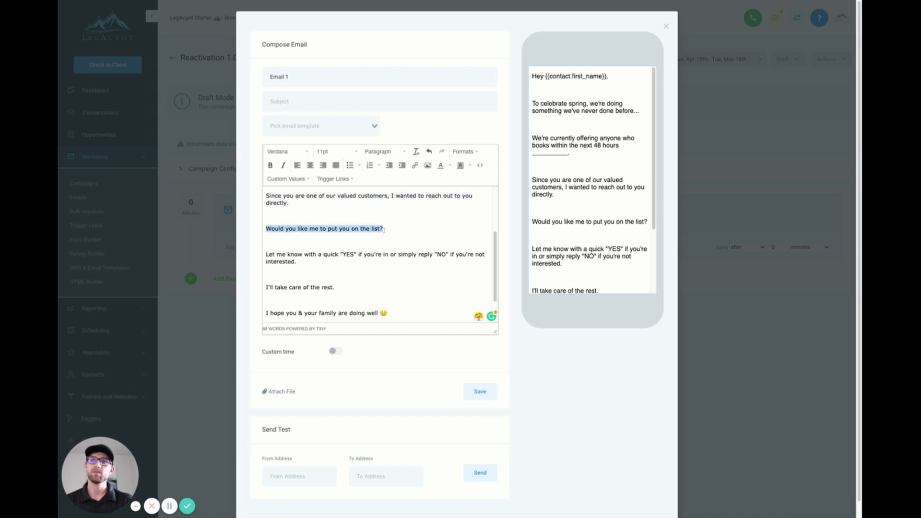
{"action": "scroll", "coordinate": [318, 249], "scroll_direction": "down", "scroll_amount": 1}
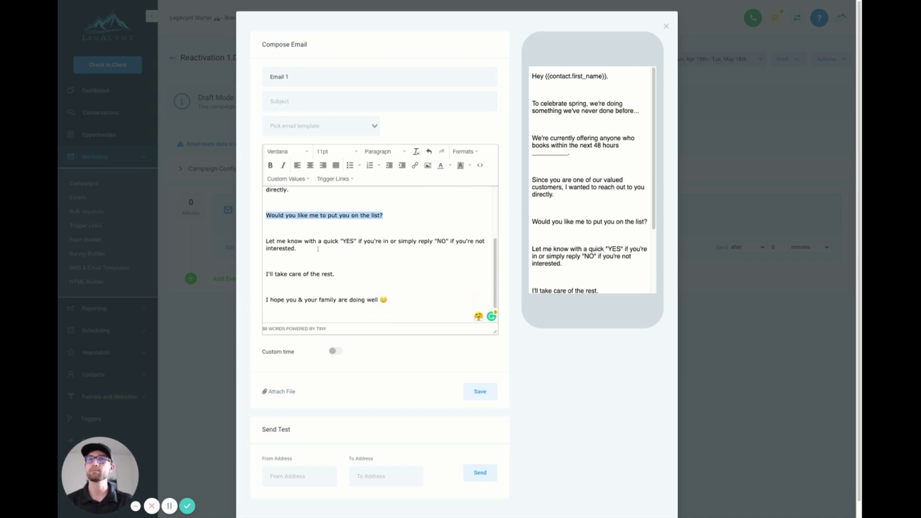
{"action": "left_click_drag", "start_coordinate": [339, 241], "coordinate": [354, 241]}
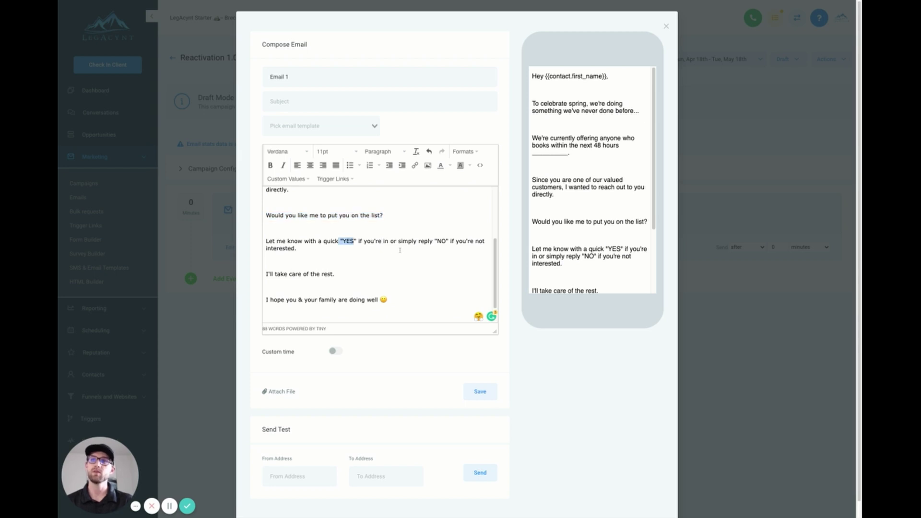
{"action": "left_click_drag", "start_coordinate": [436, 241], "coordinate": [451, 243]}
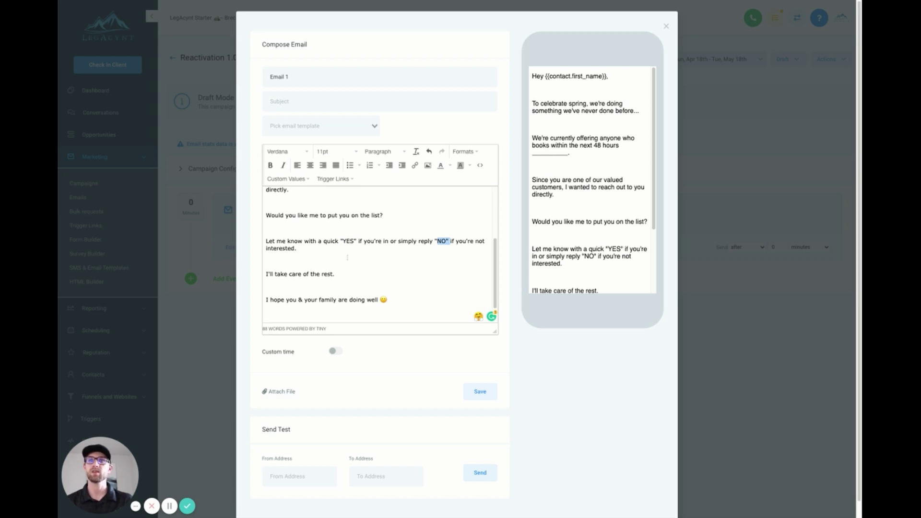
{"action": "triple_click", "coordinate": [336, 237]}
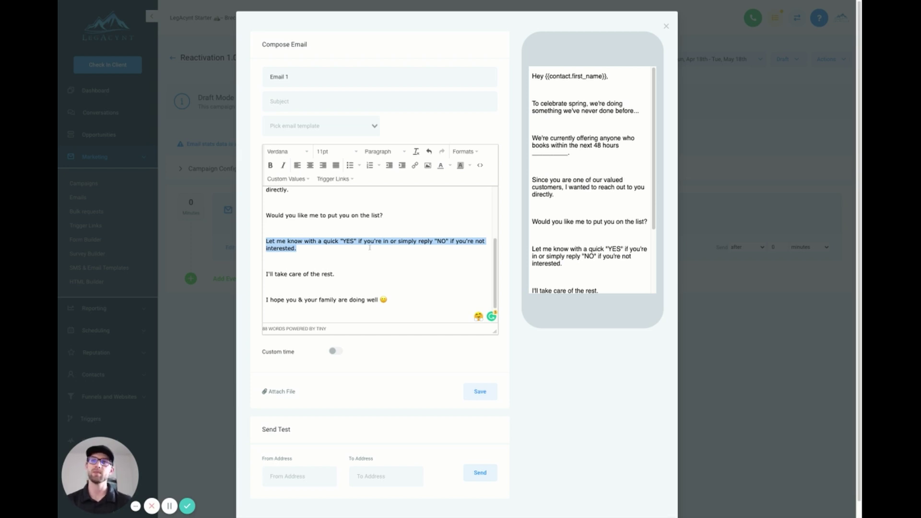
{"action": "left_click", "coordinate": [437, 241]}
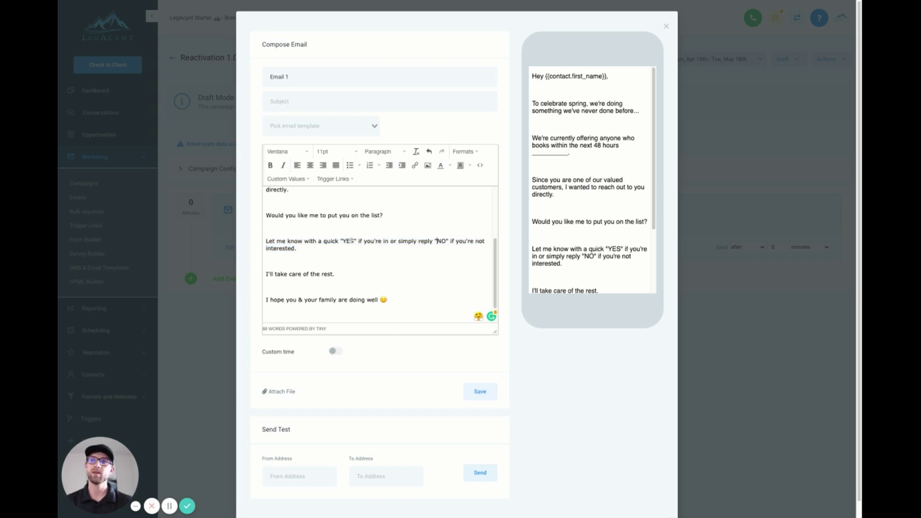
{"action": "left_click_drag", "start_coordinate": [343, 241], "coordinate": [354, 242]}
{"action": "scroll", "coordinate": [290, 256], "scroll_direction": "down", "scroll_amount": 1}
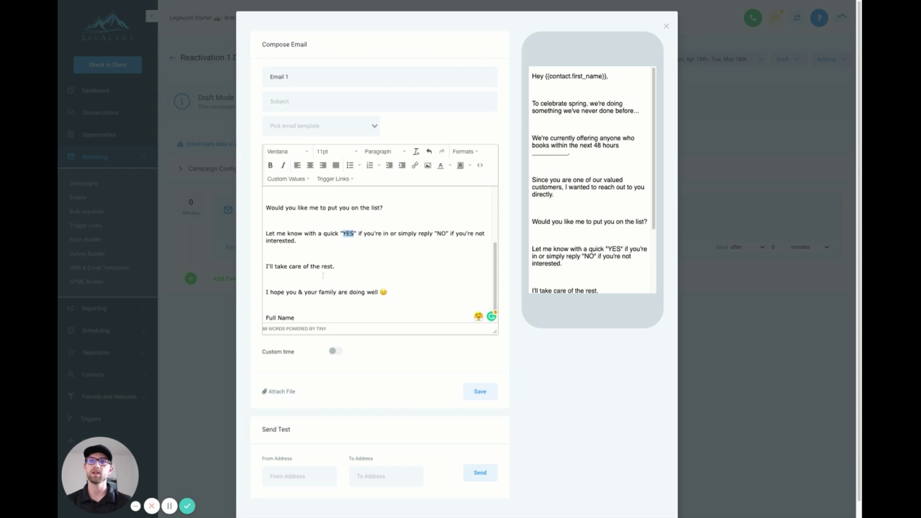
- Replace the "Full Name" text in the email sign-off with the account's Name custom value
{"action": "scroll", "coordinate": [322, 286], "scroll_direction": "down", "scroll_amount": 1}
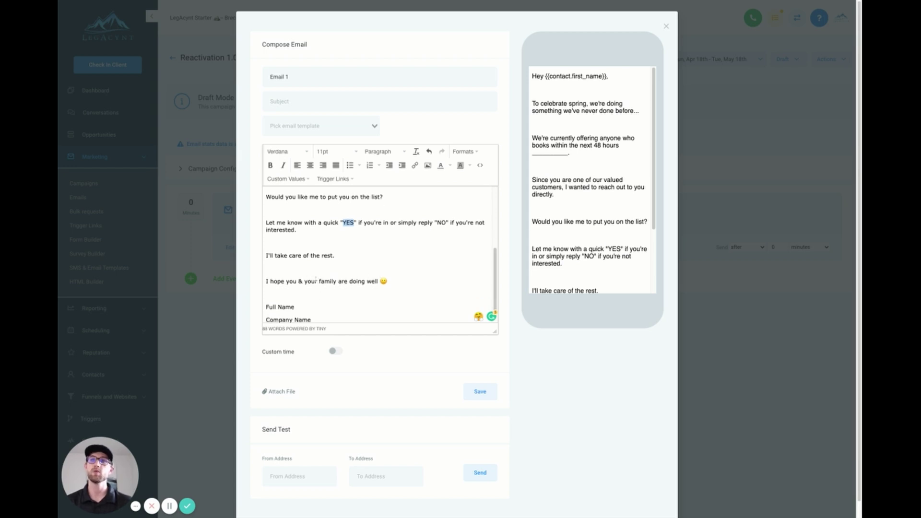
{"action": "scroll", "coordinate": [336, 293], "scroll_direction": "down", "scroll_amount": 1}
{"action": "left_click", "coordinate": [300, 301]}
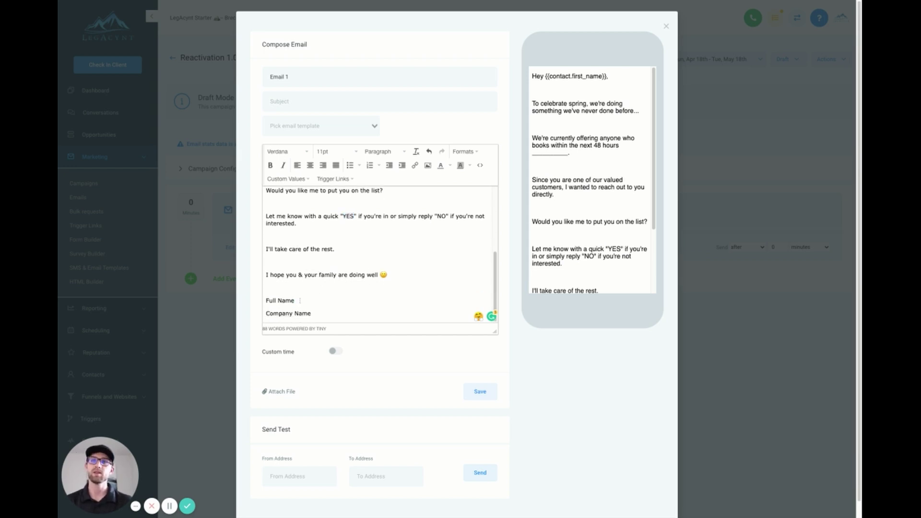
{"action": "triple_click", "coordinate": [297, 301]}
{"action": "left_click_drag", "start_coordinate": [315, 313], "coordinate": [265, 302]}
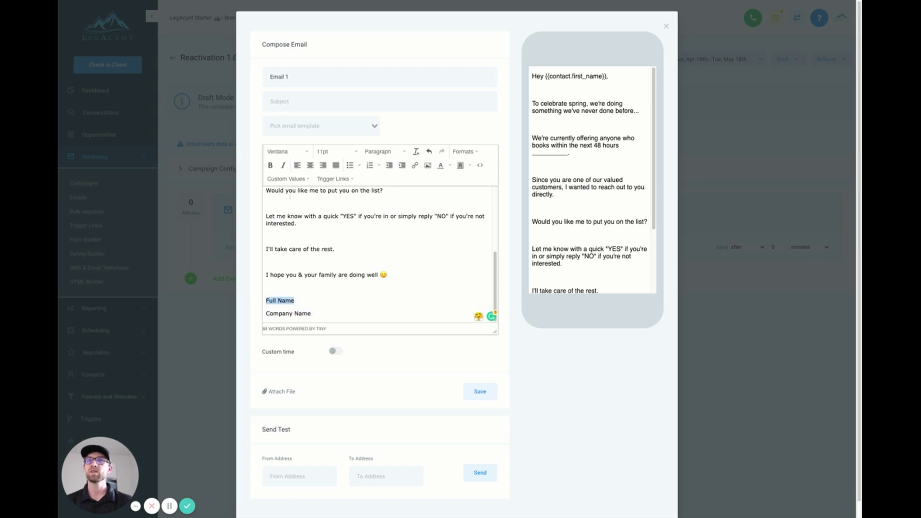
{"action": "left_click", "coordinate": [290, 179]}
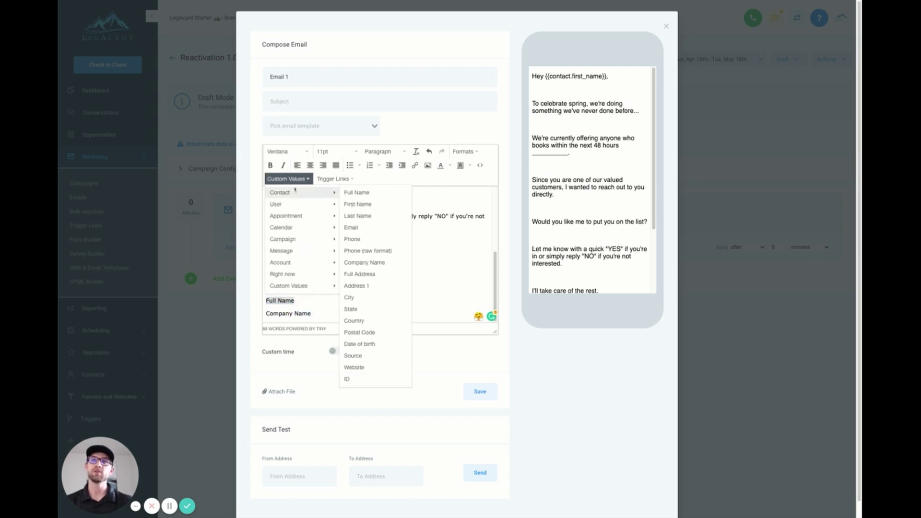
{"action": "mouse_move", "coordinate": [308, 237]}
{"action": "mouse_move", "coordinate": [307, 263]}
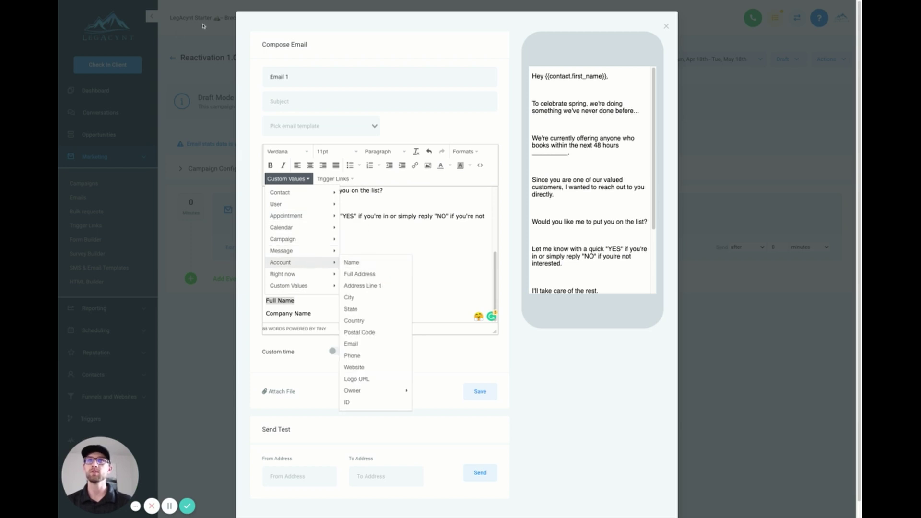
{"action": "mouse_move", "coordinate": [293, 218]}
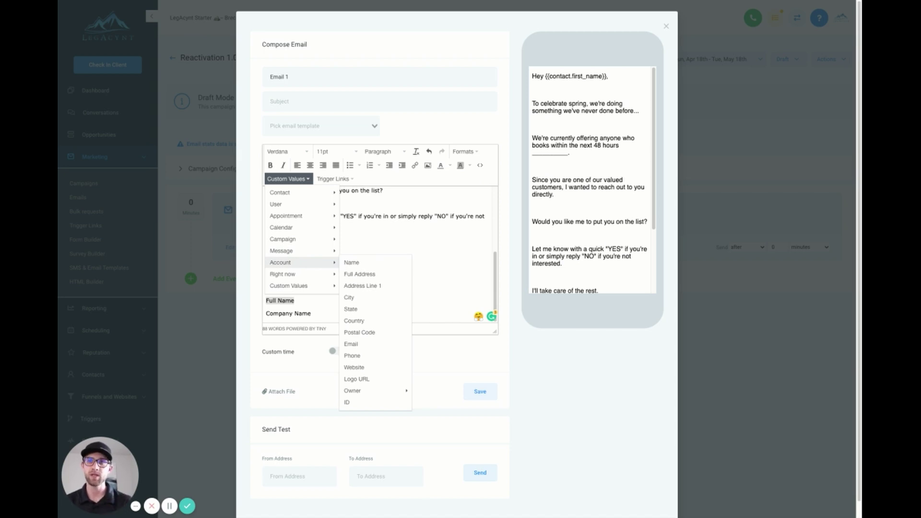
{"action": "left_click", "coordinate": [348, 263]}
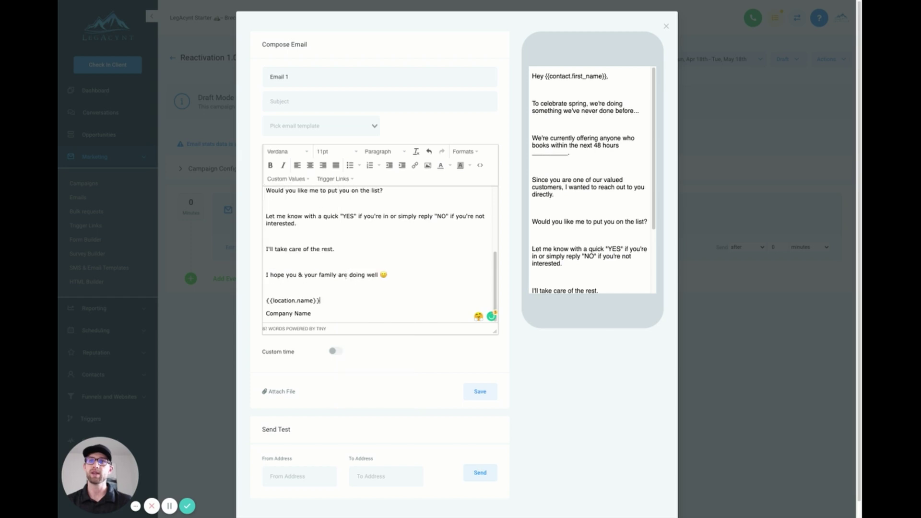
- Examine the two sign-off lines of the email and the custom values available for them
{"action": "mouse_move", "coordinate": [275, 301]}
{"action": "left_mouse_down"}
{"action": "mouse_move", "coordinate": [314, 301]}
{"action": "mouse_move", "coordinate": [266, 314]}
{"action": "left_mouse_up"}
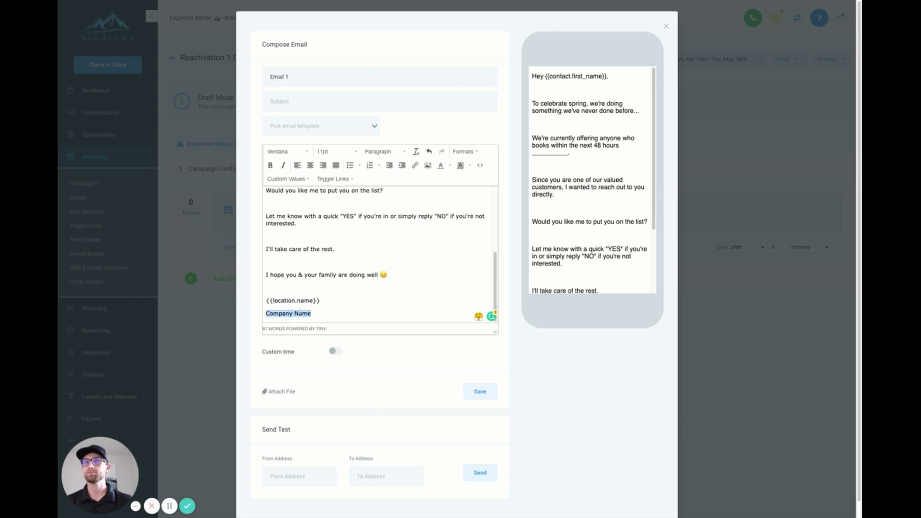
{"action": "triple_click", "coordinate": [321, 304]}
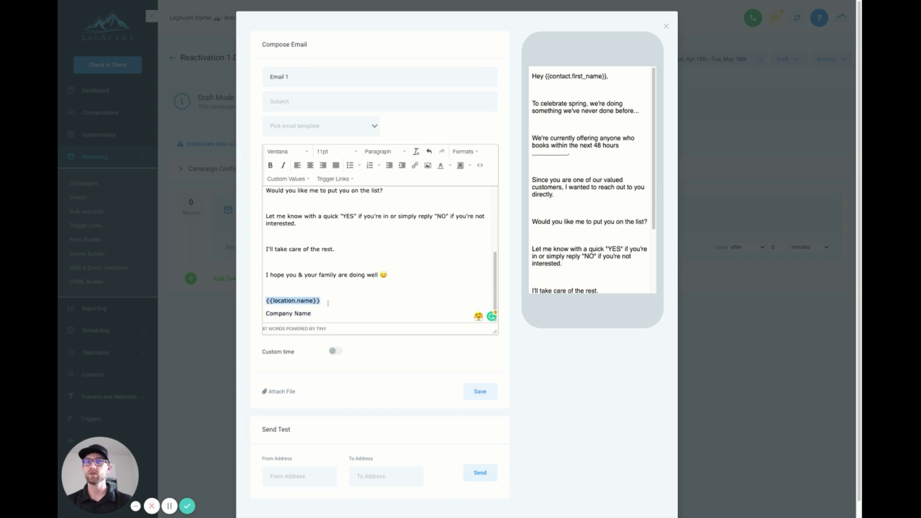
{"action": "left_click", "coordinate": [287, 179]}
{"action": "mouse_move", "coordinate": [297, 287]}
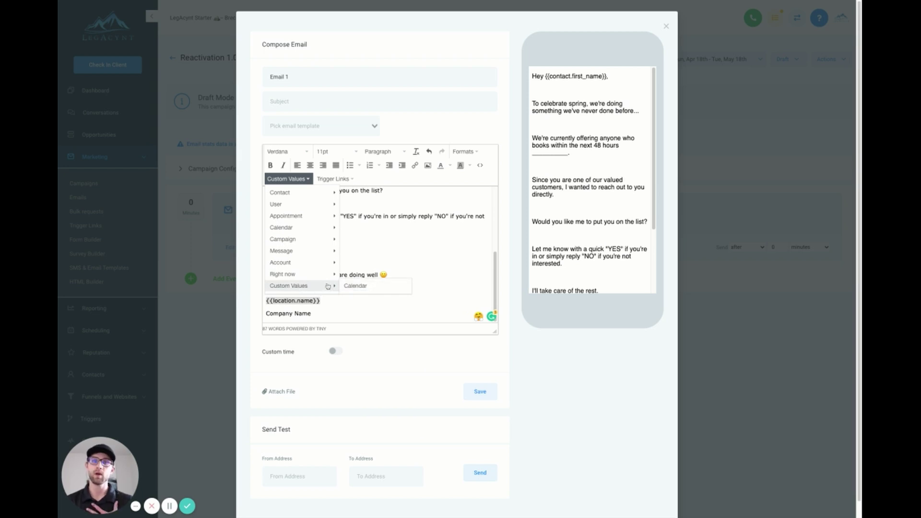
{"action": "left_click", "coordinate": [326, 306]}
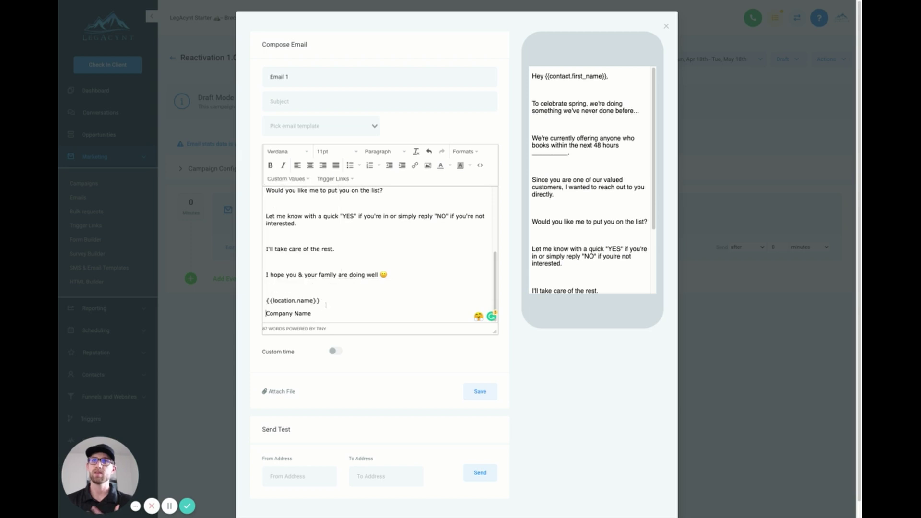
{"action": "left_click_drag", "start_coordinate": [324, 302], "coordinate": [266, 301]}
{"action": "left_click", "coordinate": [319, 313], "text": "shift"}
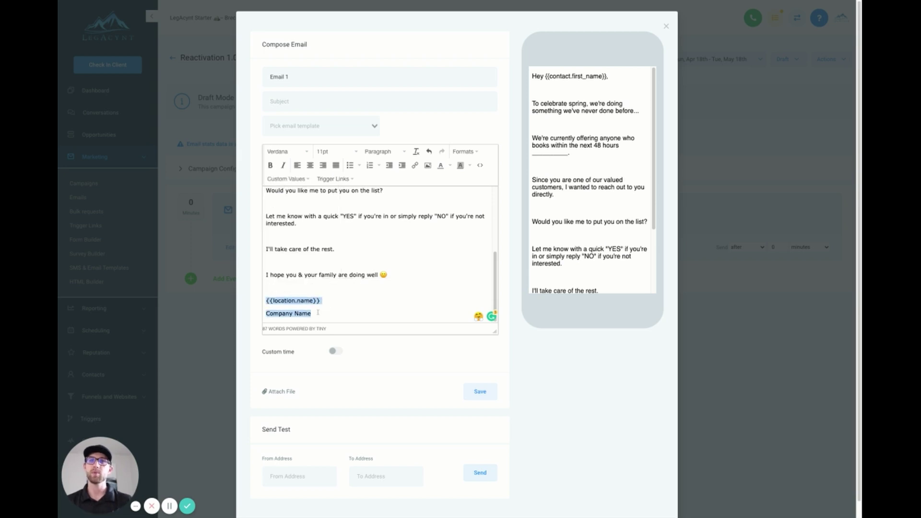
{"action": "left_click", "coordinate": [313, 301]}
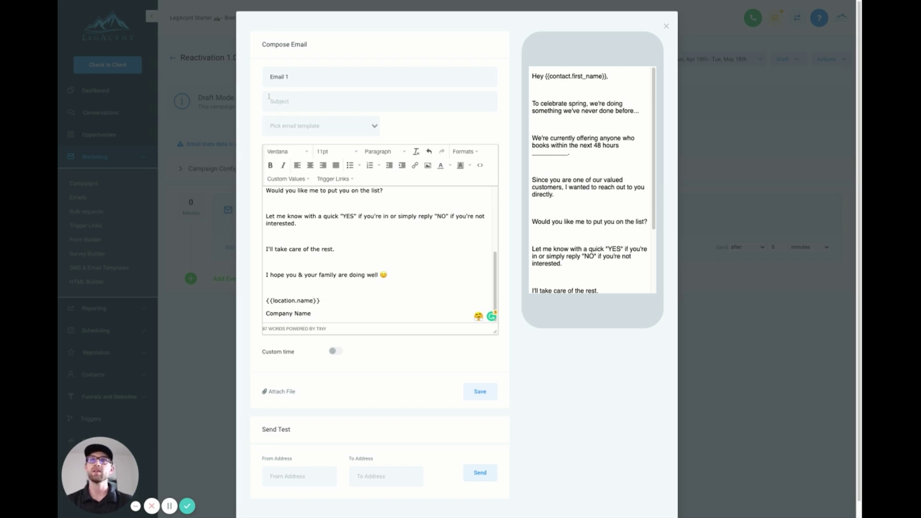
- Set the email subject to "Would you like me to put you on the list?" and save the email
{"action": "left_click", "coordinate": [480, 392]}
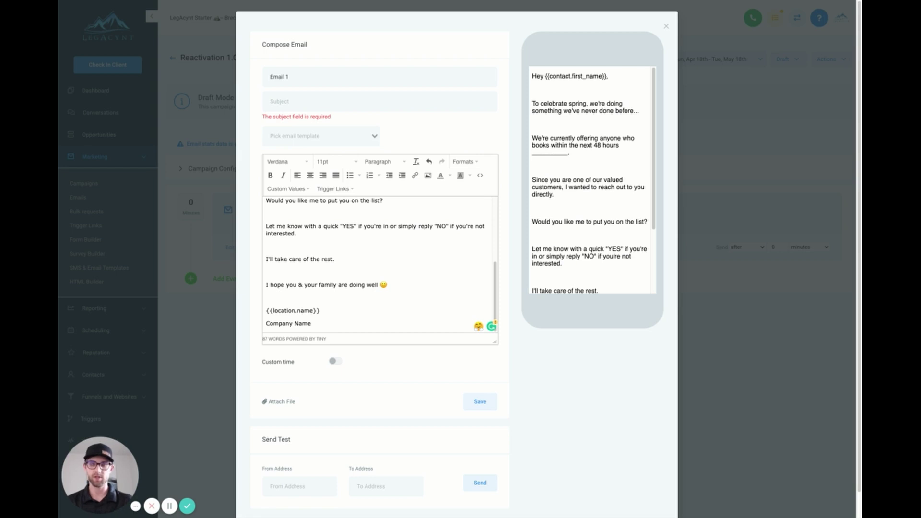
{"action": "left_click", "coordinate": [303, 102]}
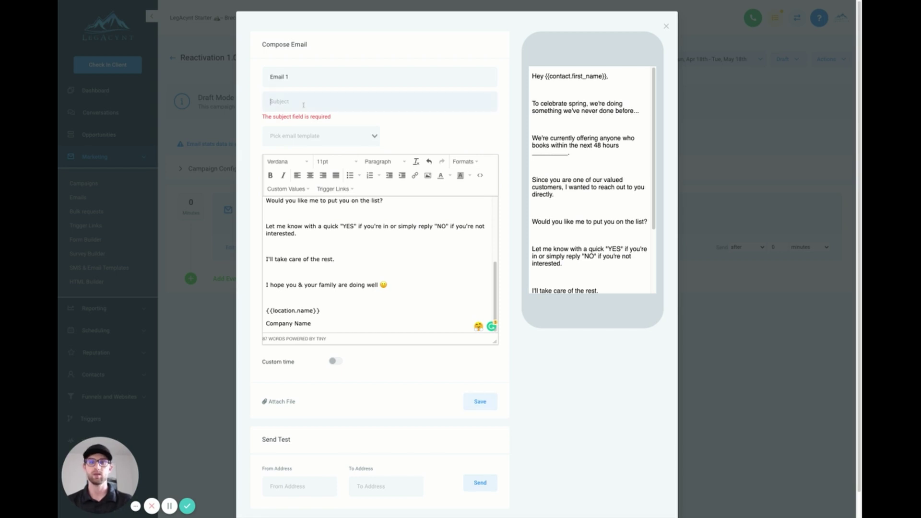
{"action": "type", "text": "Would you like me to put you on the list?"}
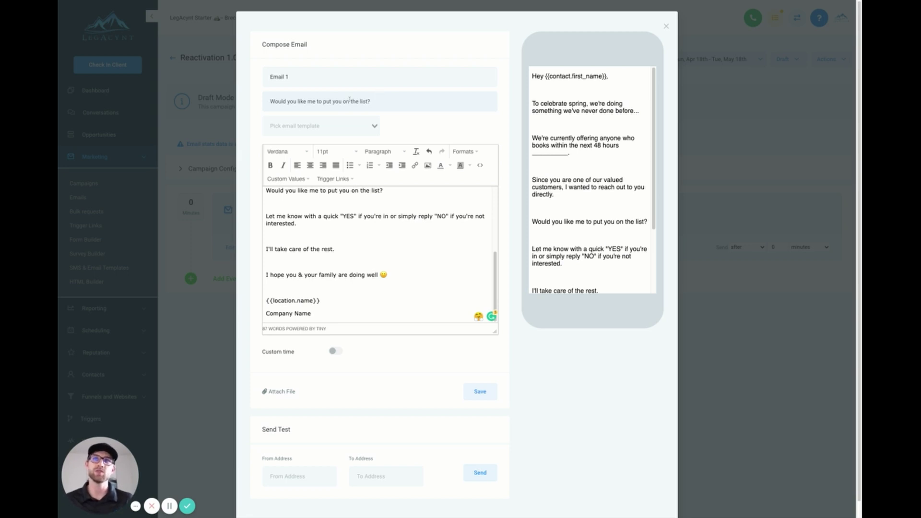
{"action": "left_click_drag", "start_coordinate": [267, 192], "coordinate": [383, 192]}
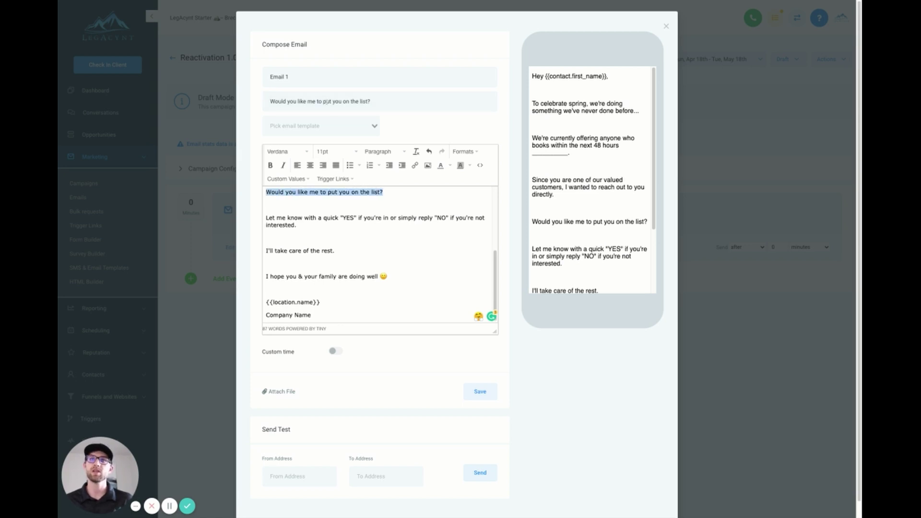
{"action": "left_click_drag", "start_coordinate": [373, 102], "coordinate": [269, 103]}
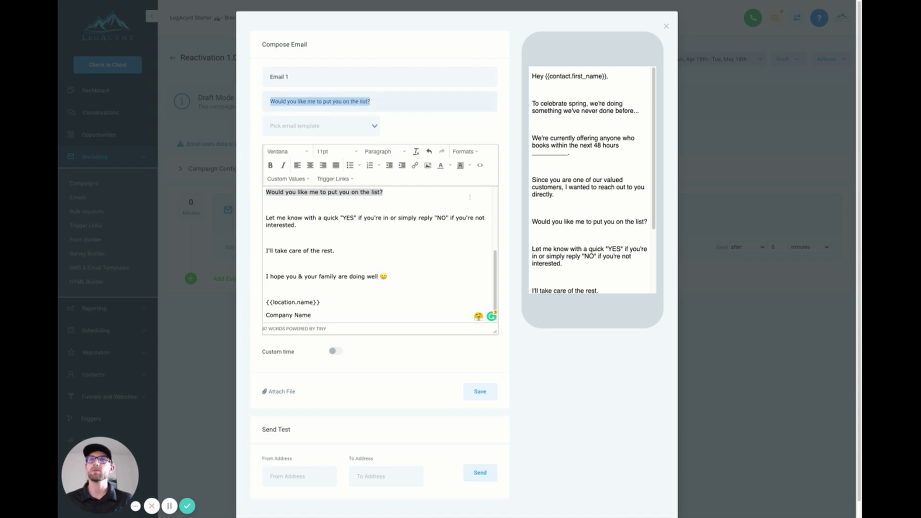
{"action": "left_click", "coordinate": [482, 396]}
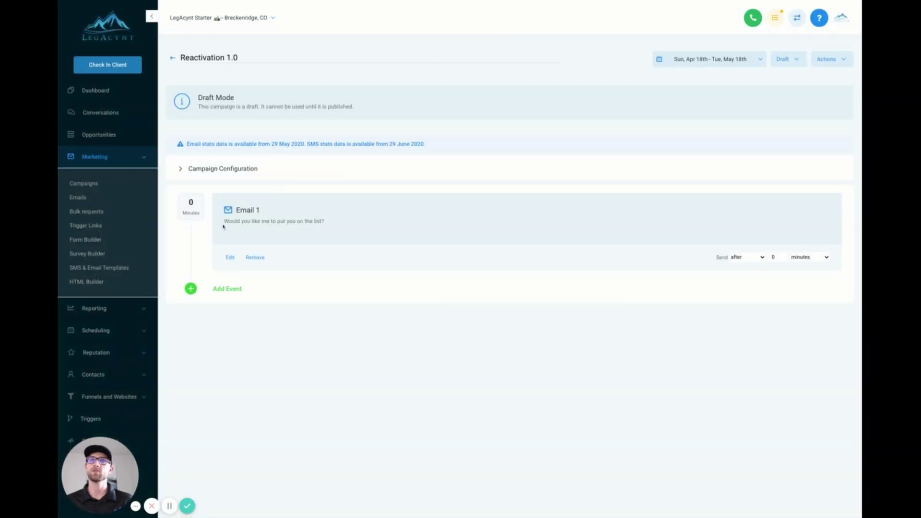
- Add an SMS event to the campaign and start its message with "Hey", the contact's First Name custom value and a comma
{"action": "left_click", "coordinate": [226, 289]}
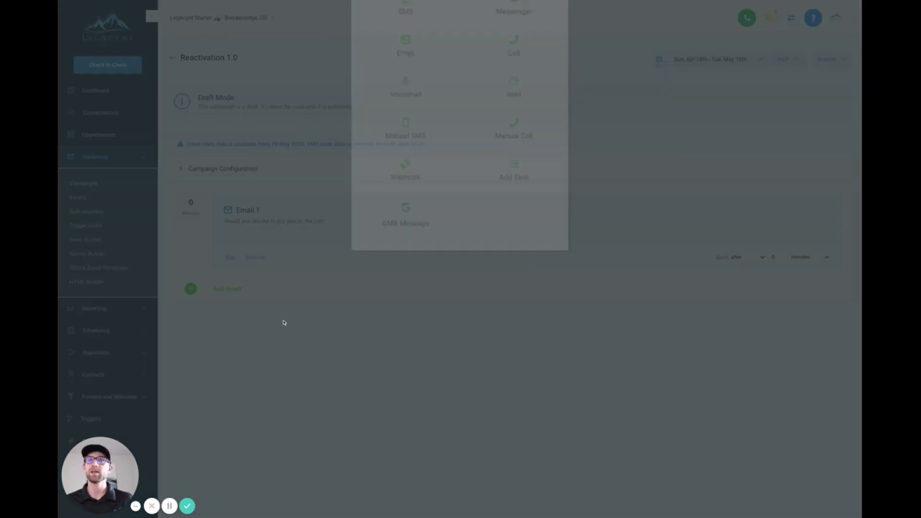
{"action": "left_click", "coordinate": [408, 87]}
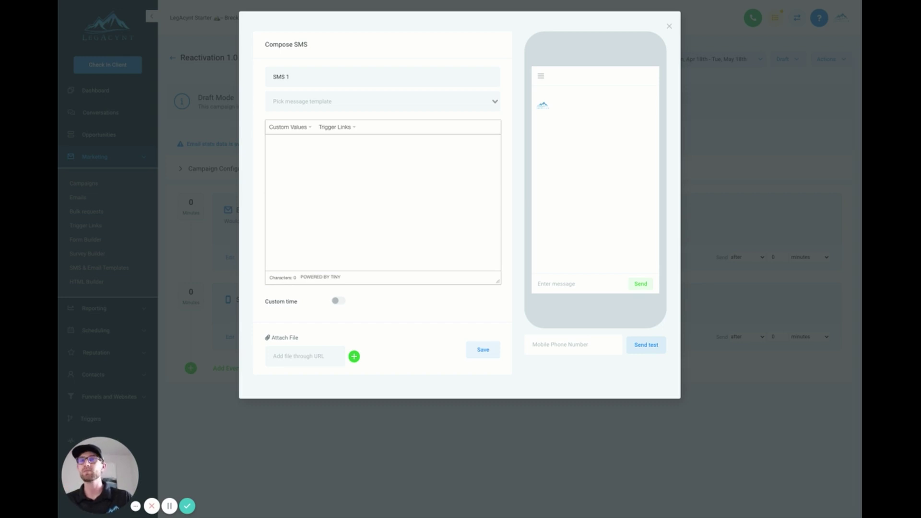
{"action": "left_click", "coordinate": [299, 159]}
{"action": "type", "text": "Hey"}
{"action": "left_click", "coordinate": [296, 127]}
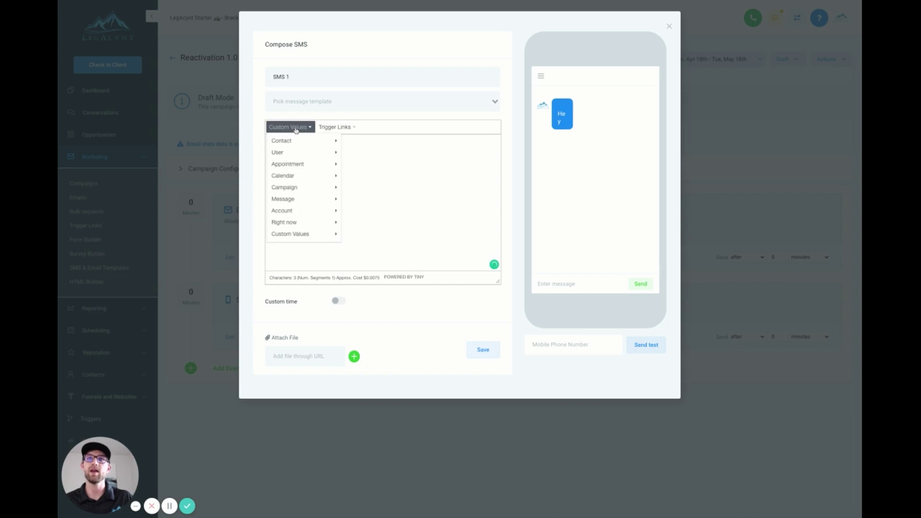
{"action": "mouse_move", "coordinate": [299, 141]}
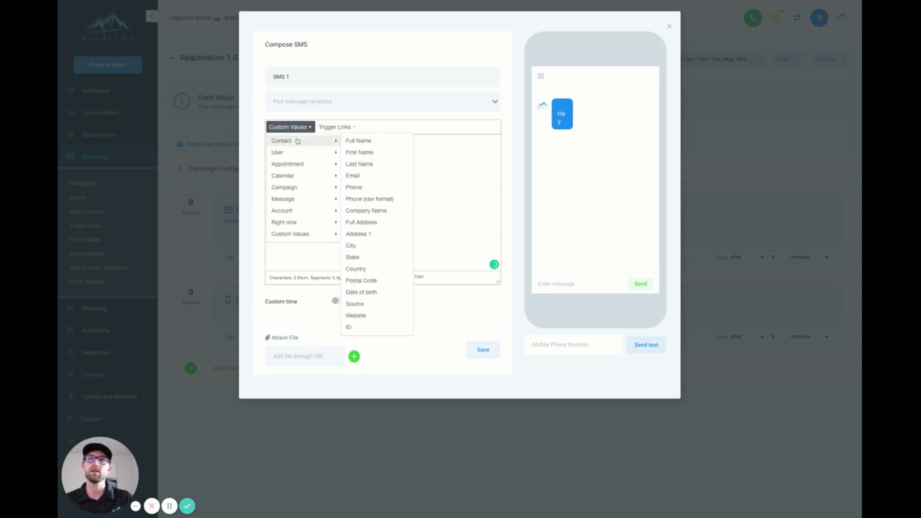
{"action": "left_click", "coordinate": [363, 151]}
{"action": "type", "text": ","}
{"action": "key", "text": "Return"}
{"action": "key", "text": "Return"}
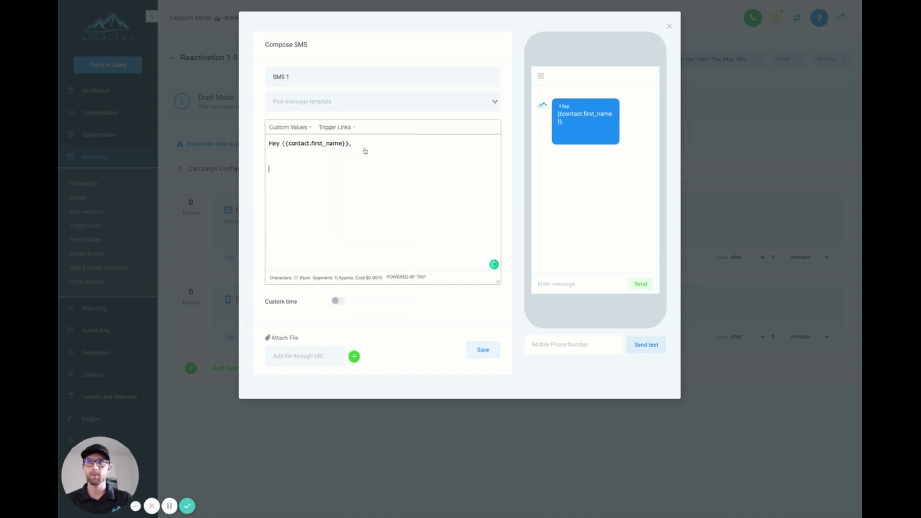
- Write "We're running a spring special..." below the greeting, check the message's approximate cost, and save the SMS
{"action": "type", "text": "We're running a sring specia"}
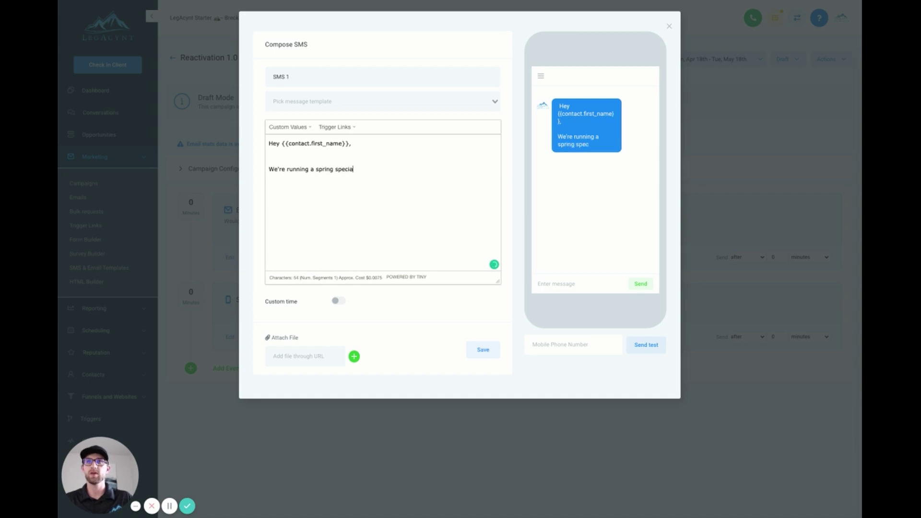
{"action": "type", "text": "l...."}
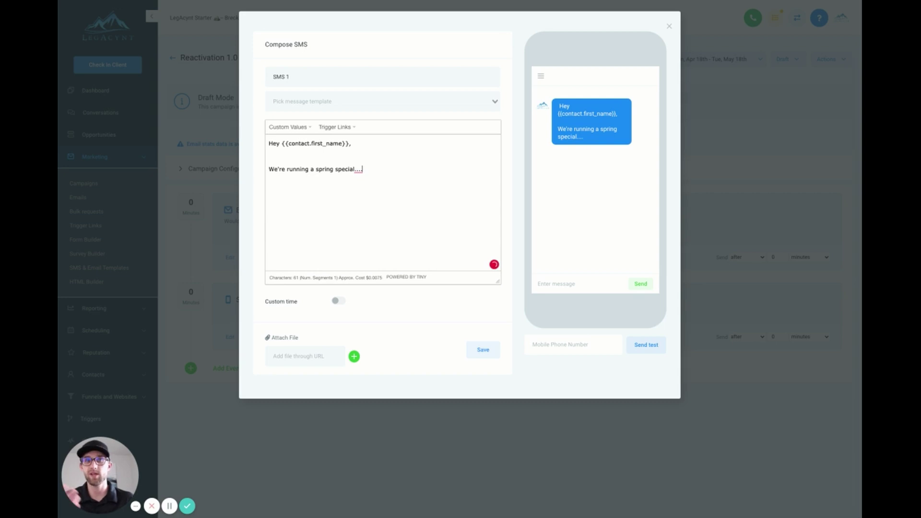
{"action": "key", "text": "BackSpace"}
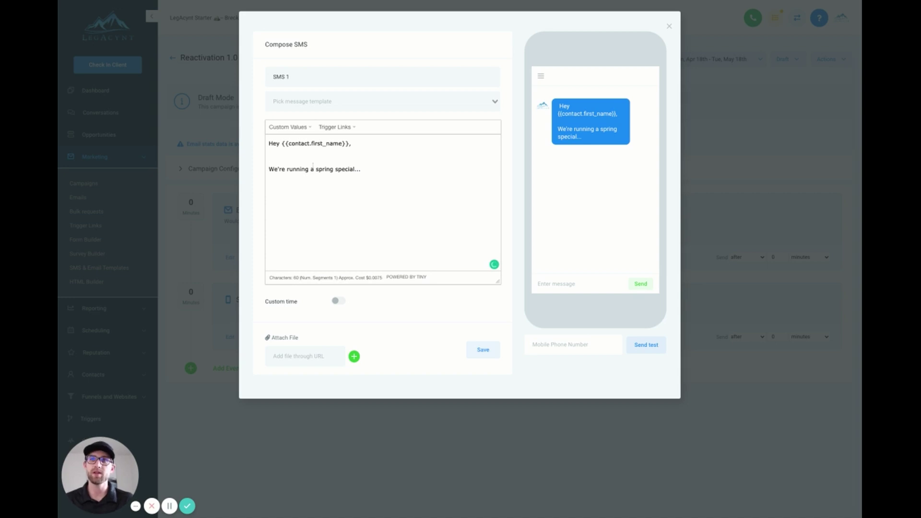
{"action": "left_click_drag", "start_coordinate": [355, 278], "coordinate": [383, 278]}
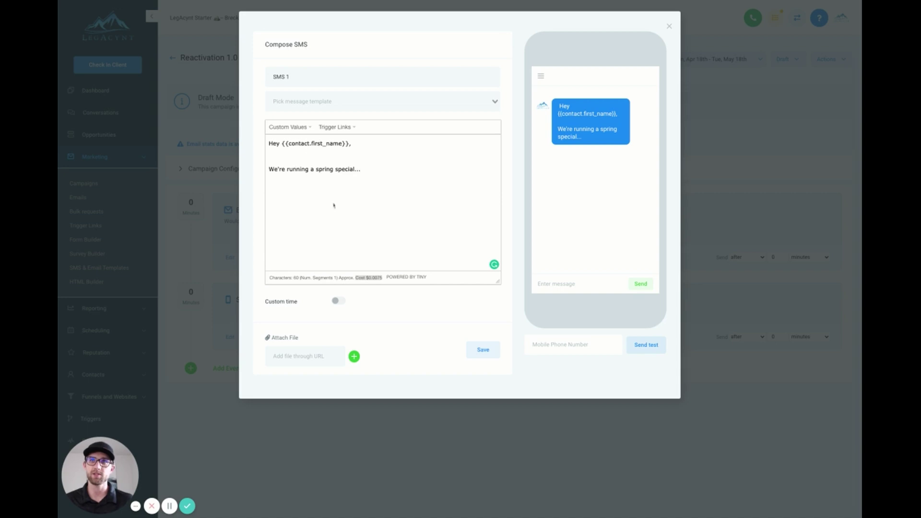
{"action": "left_click", "coordinate": [384, 160]}
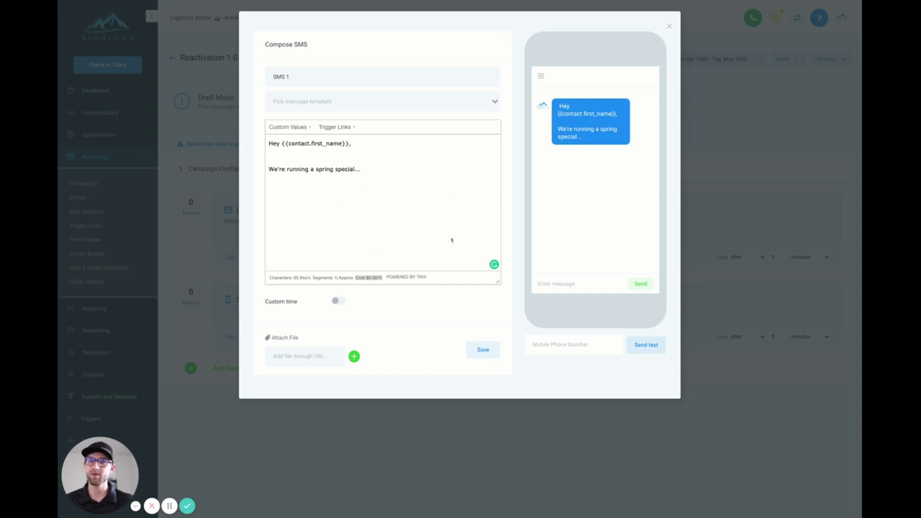
{"action": "left_click", "coordinate": [478, 351]}
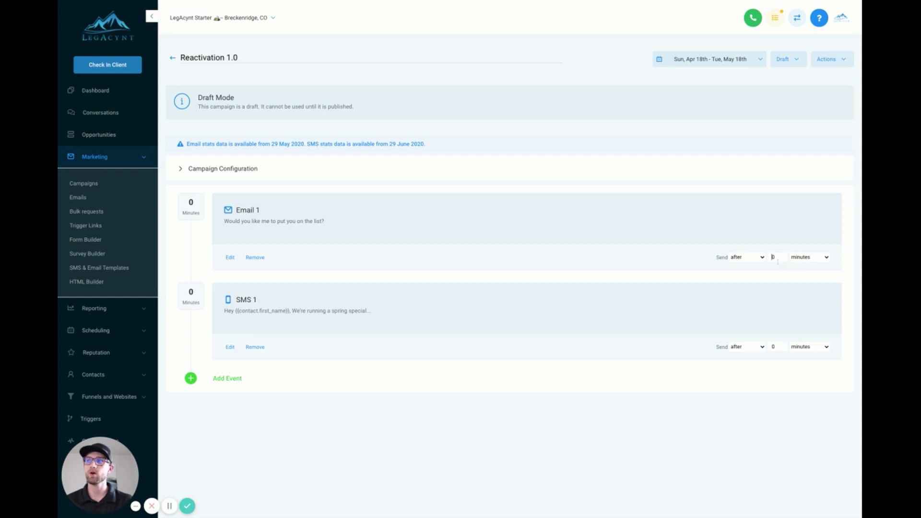
- Set SMS 1 to send after 10 minutes and Email 1 to send after 0 minutes
{"action": "type", "text": "1"}
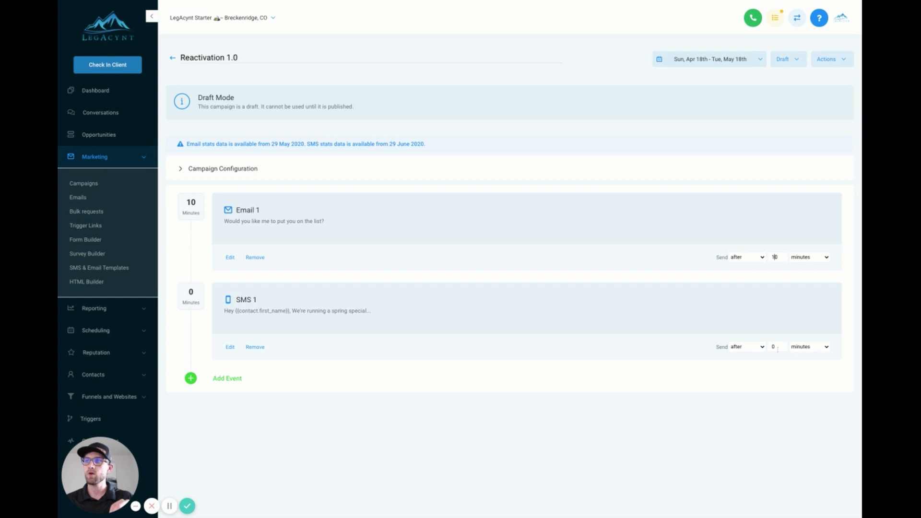
{"action": "type", "text": "1"}
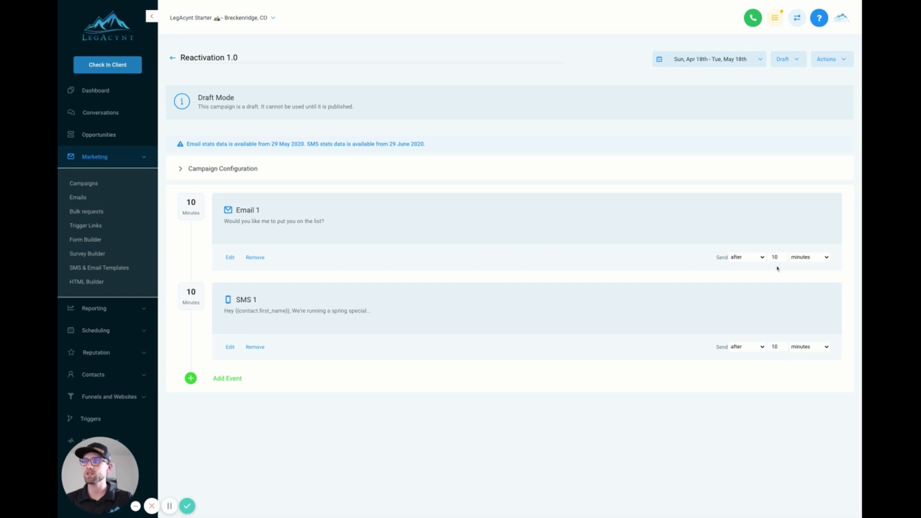
{"action": "key", "text": "BackSpace"}
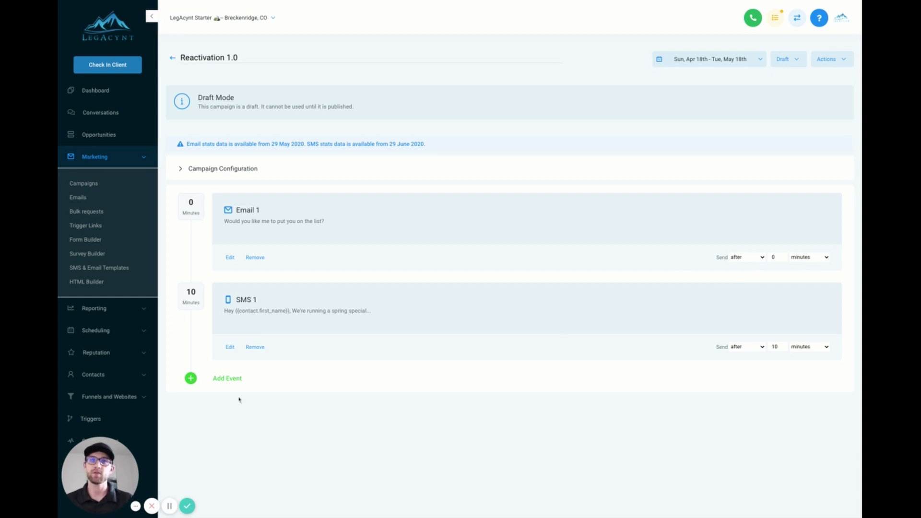
- Check the event types that can be added without adding one, and set the campaign's status to Published
{"action": "left_click", "coordinate": [229, 380]}
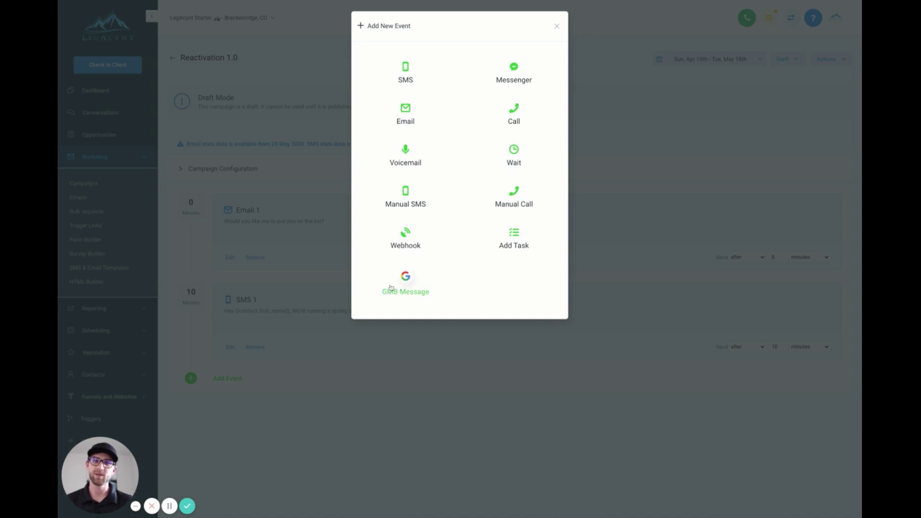
{"action": "left_click", "coordinate": [557, 27]}
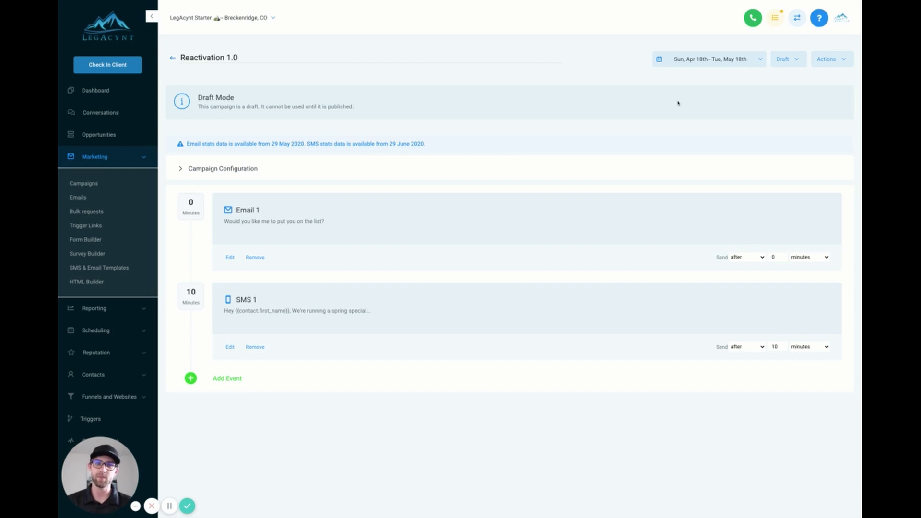
{"action": "left_click", "coordinate": [792, 61]}
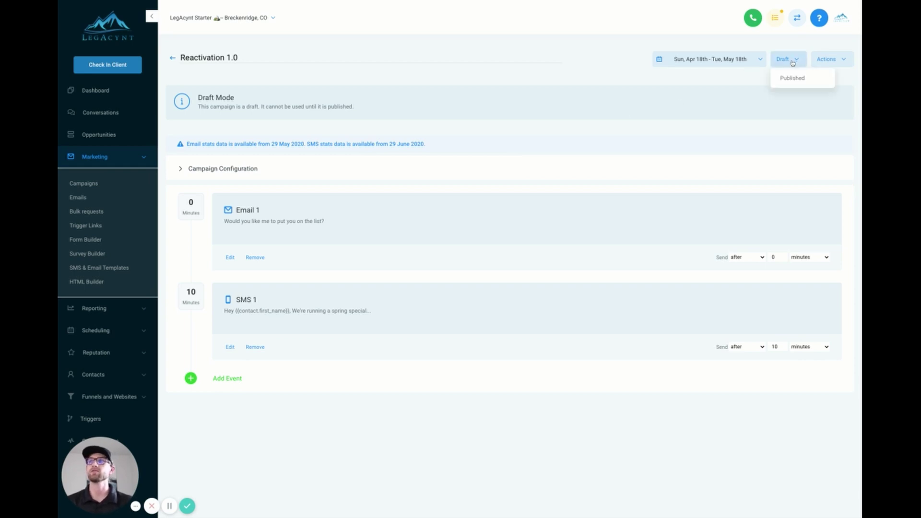
{"action": "left_click", "coordinate": [793, 78]}
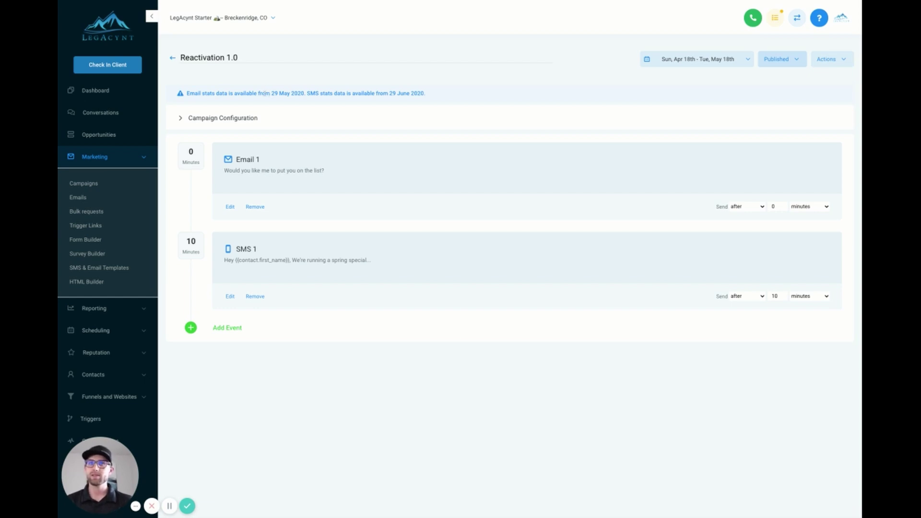
- Reopen Email 1 and examine its "YES" or "NO" reply instruction, leaving the email text as it is
{"action": "left_click", "coordinate": [230, 207]}
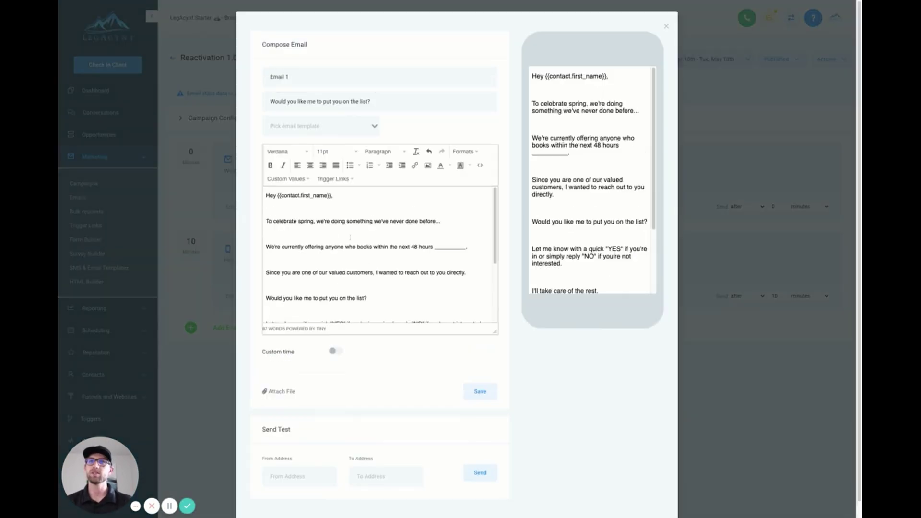
{"action": "scroll", "coordinate": [351, 259], "scroll_direction": "down", "scroll_amount": 1}
{"action": "left_click_drag", "start_coordinate": [332, 248], "coordinate": [425, 249]}
{"action": "left_click", "coordinate": [336, 248]}
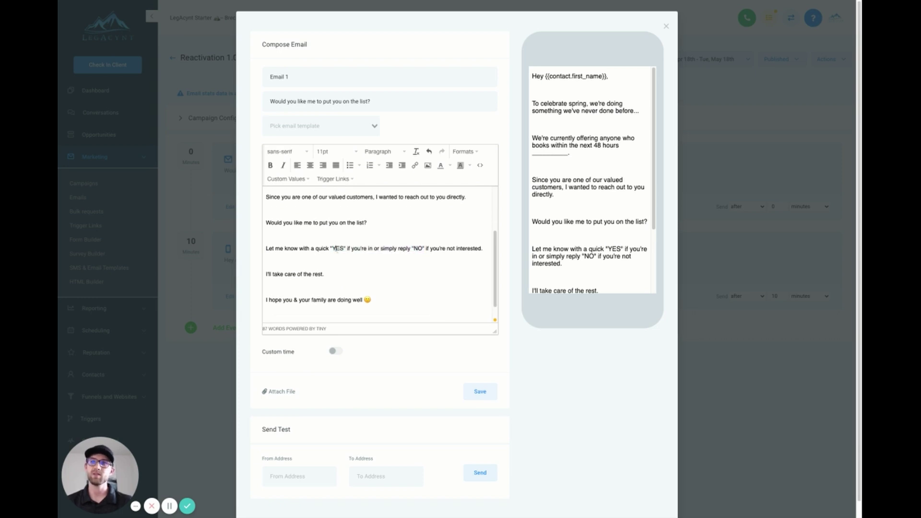
{"action": "left_click", "coordinate": [417, 249]}
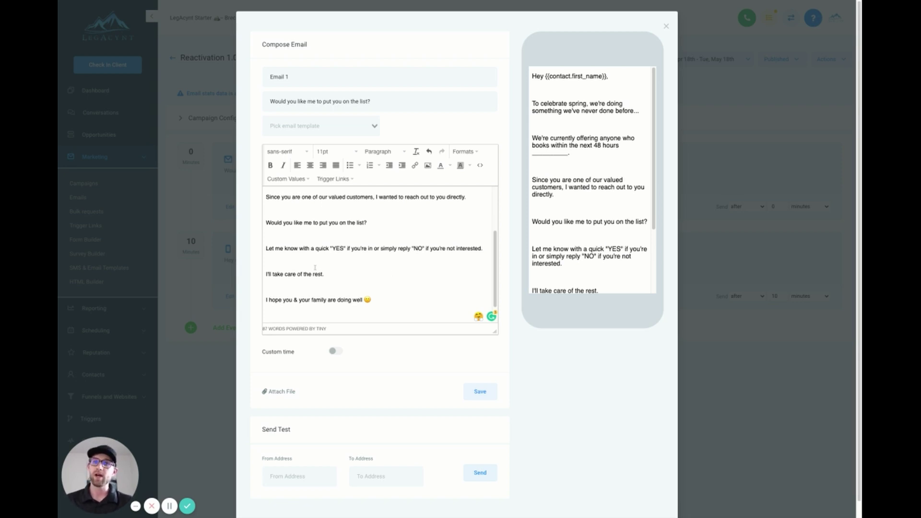
{"action": "left_click_drag", "start_coordinate": [334, 250], "coordinate": [344, 249]}
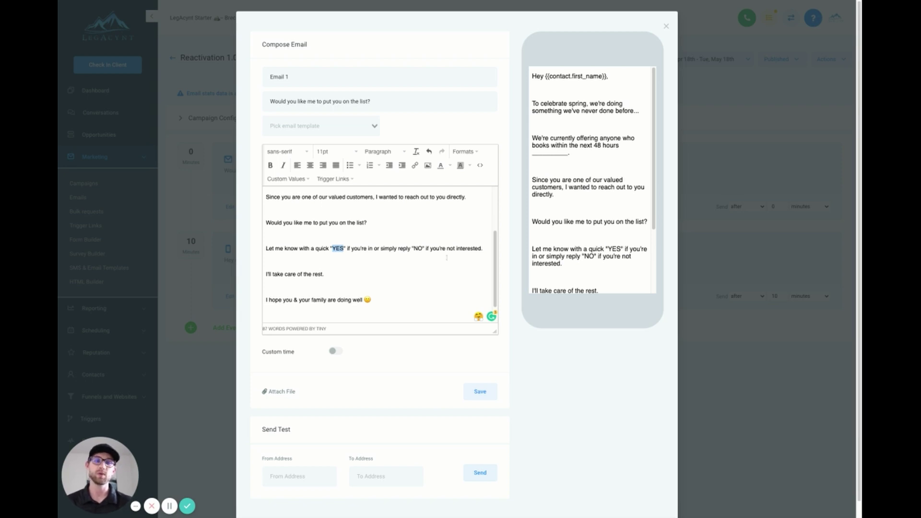
{"action": "left_click", "coordinate": [480, 392]}
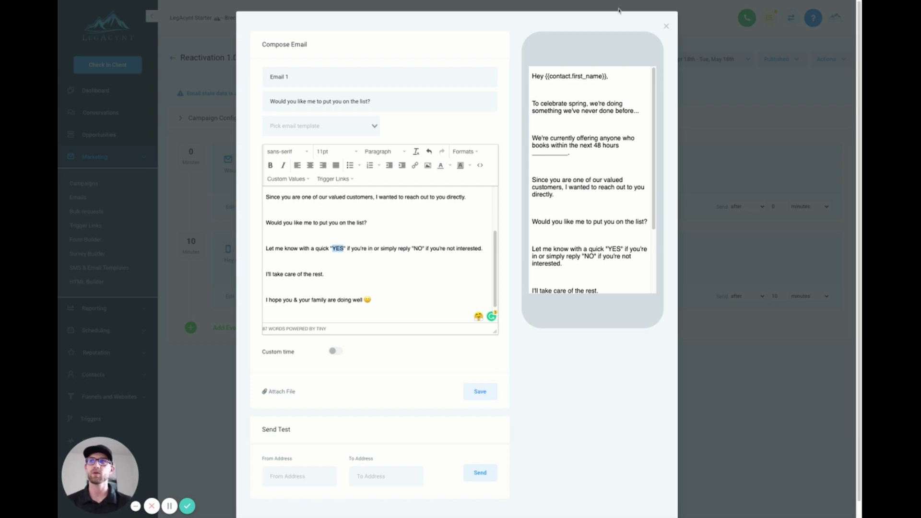
{"action": "left_click", "coordinate": [667, 27]}
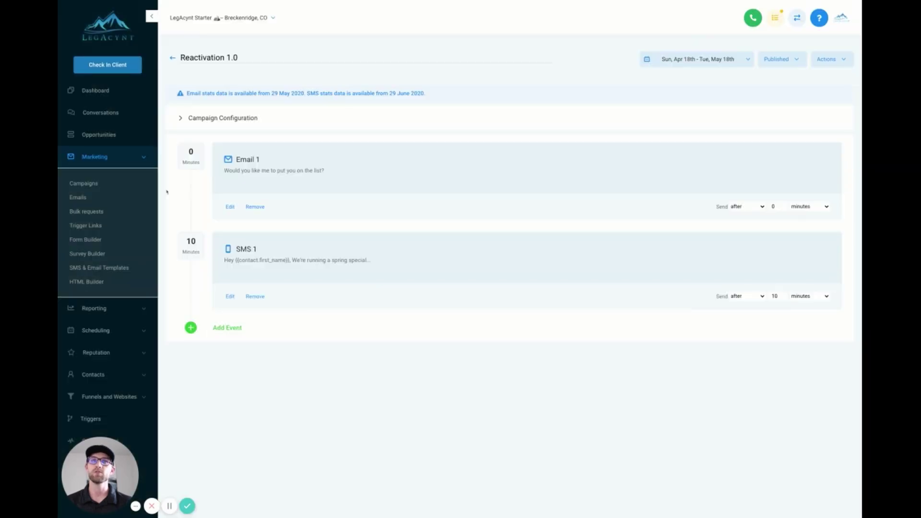
- Create a new trigger named "Positive Reply - Reactivation" without choosing a folder
{"action": "left_click", "coordinate": [139, 162]}
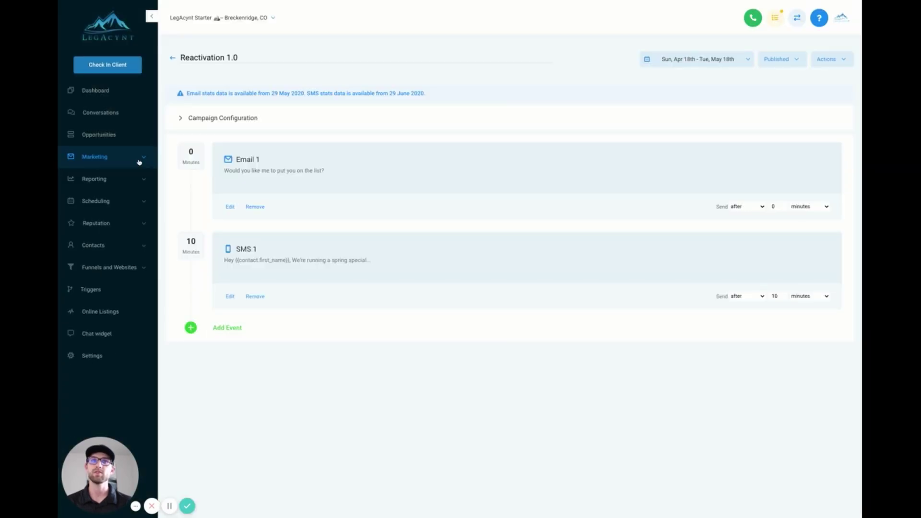
{"action": "left_click", "coordinate": [88, 291]}
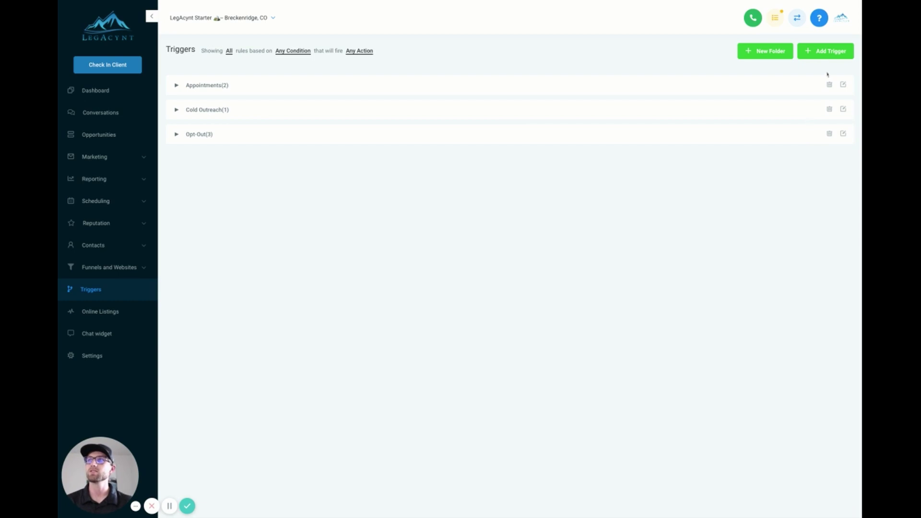
{"action": "left_click", "coordinate": [829, 53]}
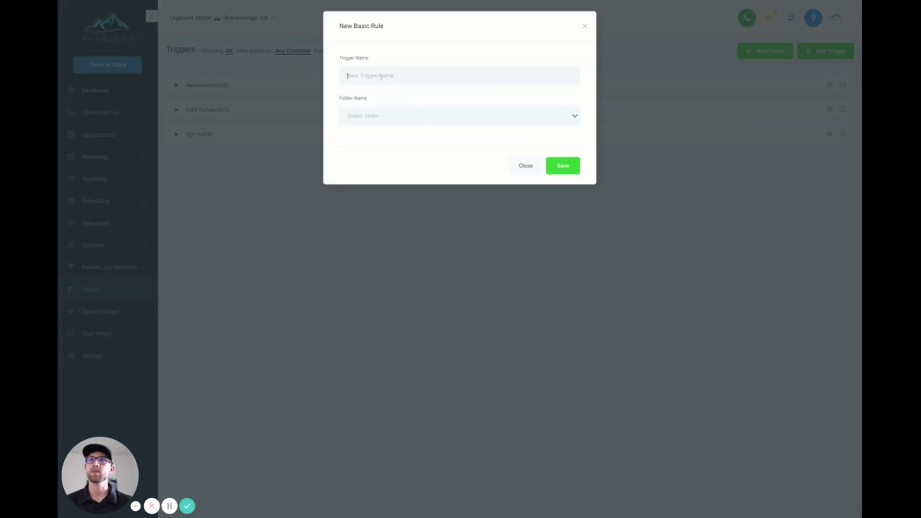
{"action": "type", "text": "Po"}
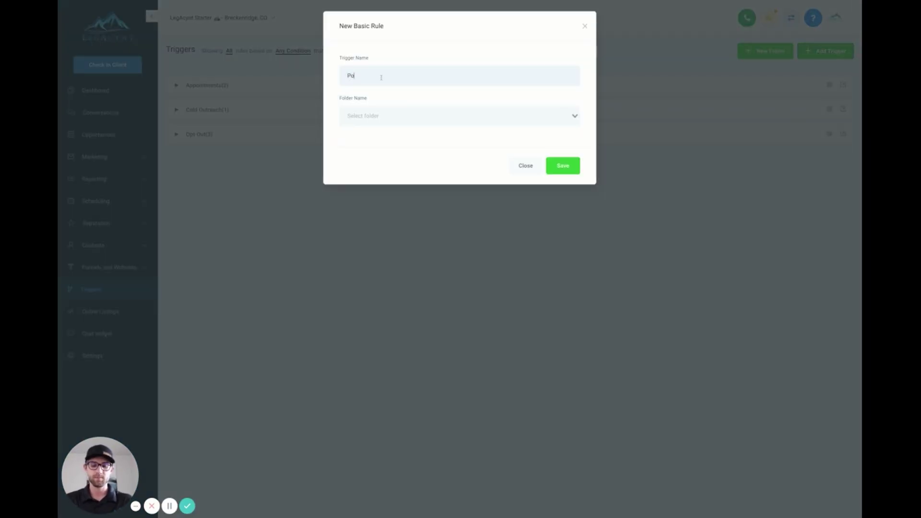
{"action": "type", "text": "sitive R"}
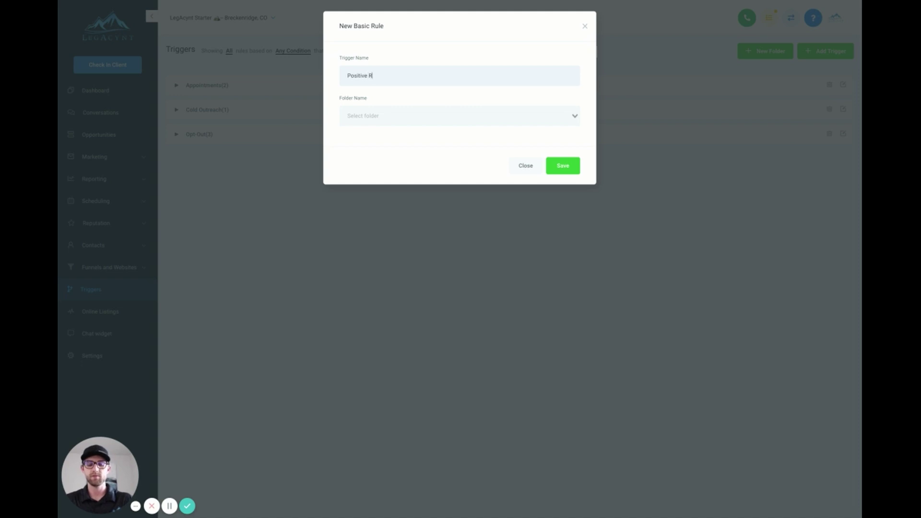
{"action": "type", "text": "eply - Reactivation"}
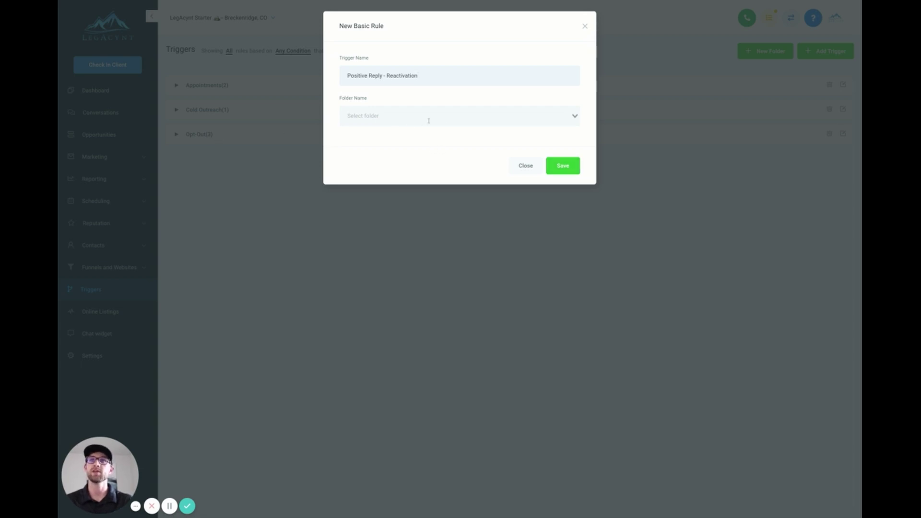
{"action": "left_click", "coordinate": [561, 165]}
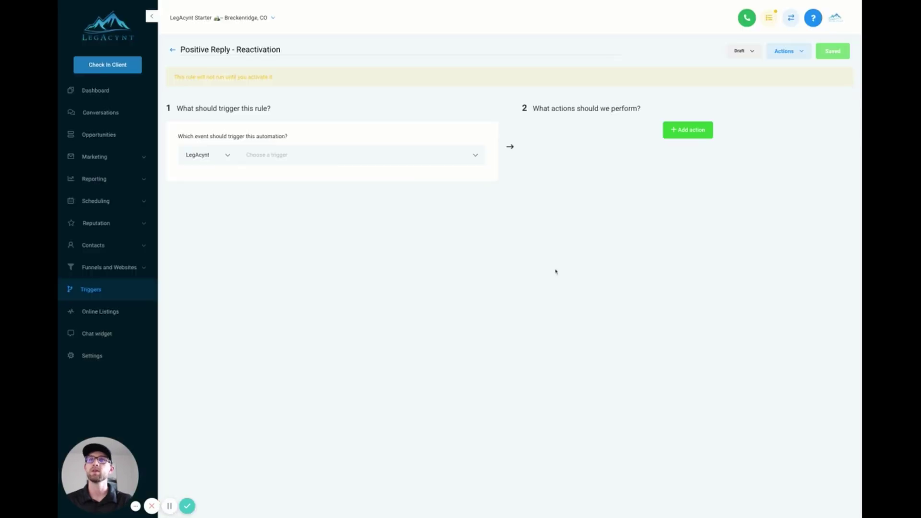
- Set the event that starts the new trigger to Customer Replied
{"action": "left_click", "coordinate": [287, 156]}
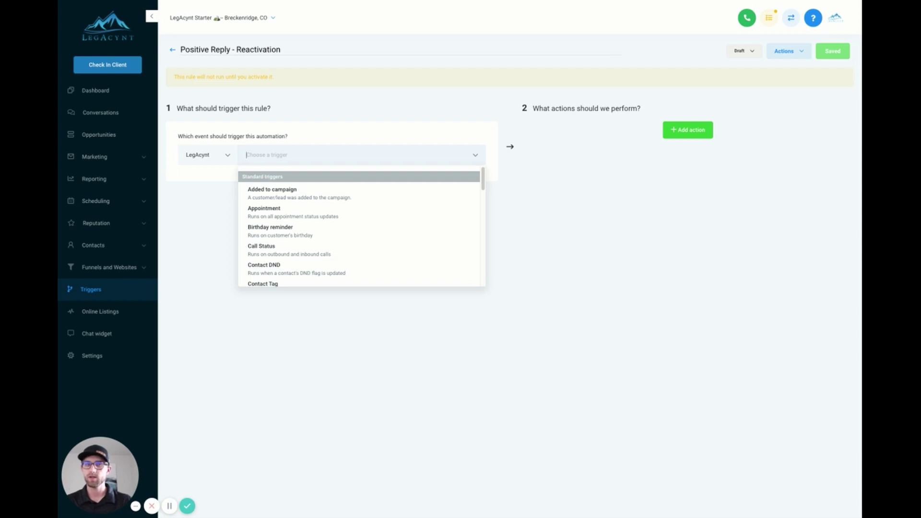
{"action": "scroll", "coordinate": [294, 212], "scroll_direction": "down", "scroll_amount": 1}
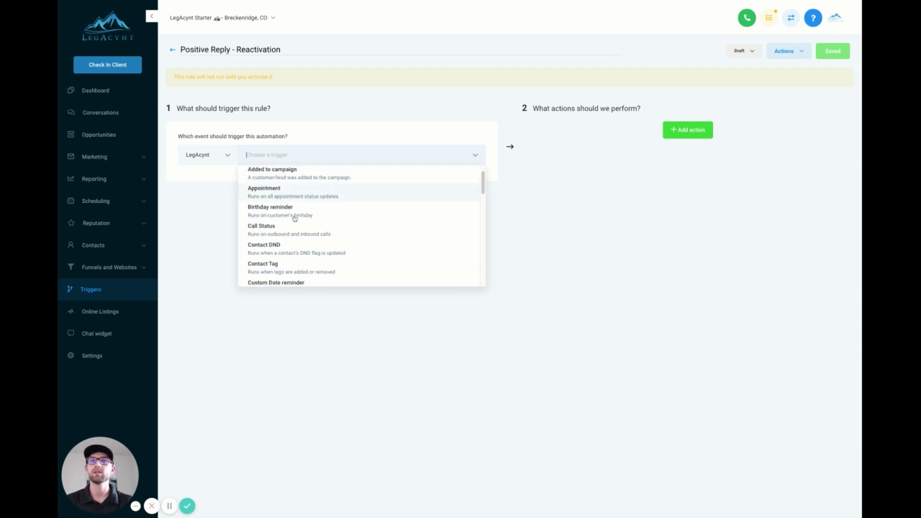
{"action": "scroll", "coordinate": [295, 218], "scroll_direction": "down", "scroll_amount": 3}
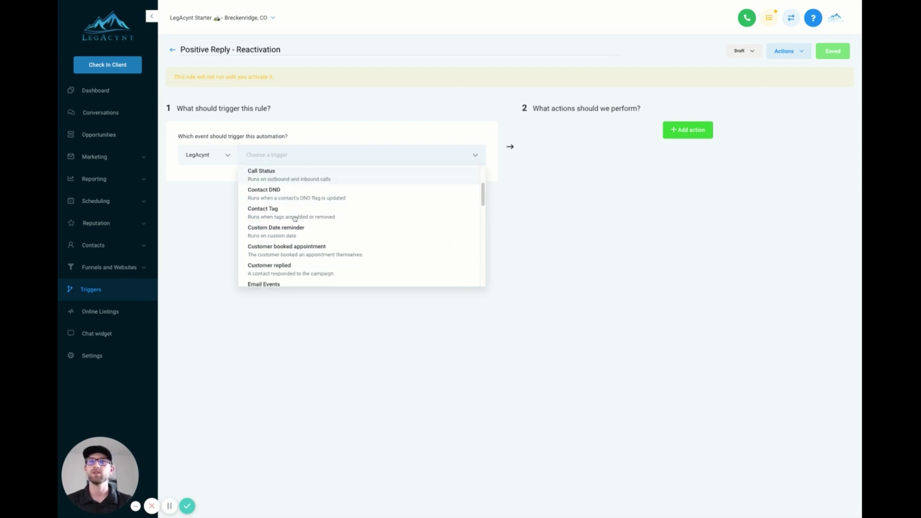
{"action": "left_click", "coordinate": [272, 264]}
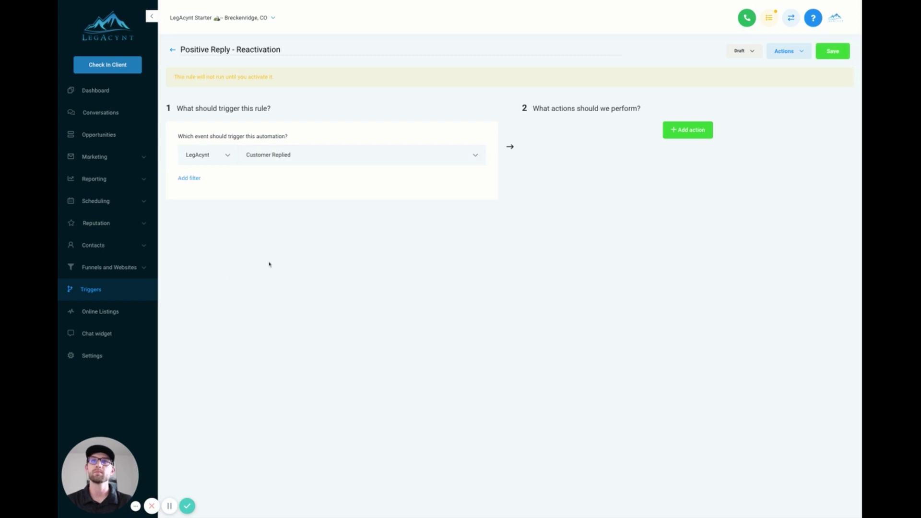
- Add a filter limiting the trigger to customers who replied to the Reactivation 1.0 campaign
{"action": "left_click", "coordinate": [188, 196]}
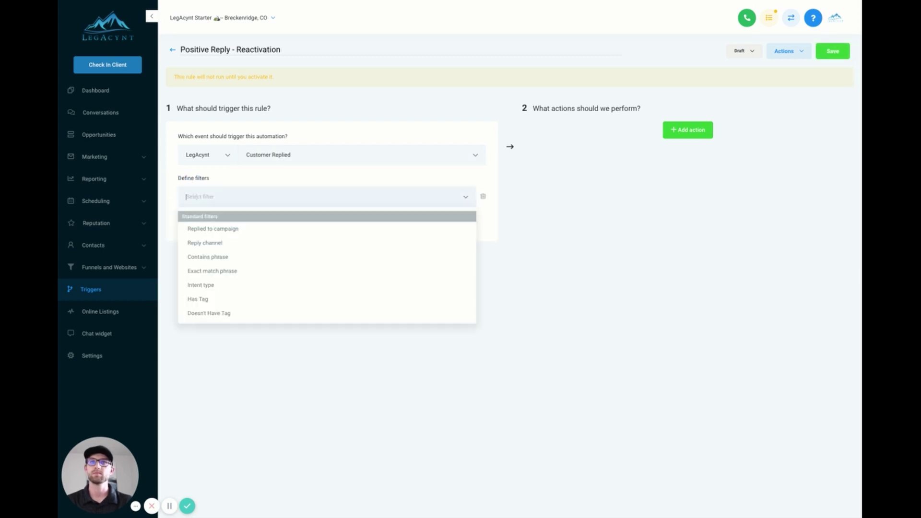
{"action": "left_click", "coordinate": [218, 231]}
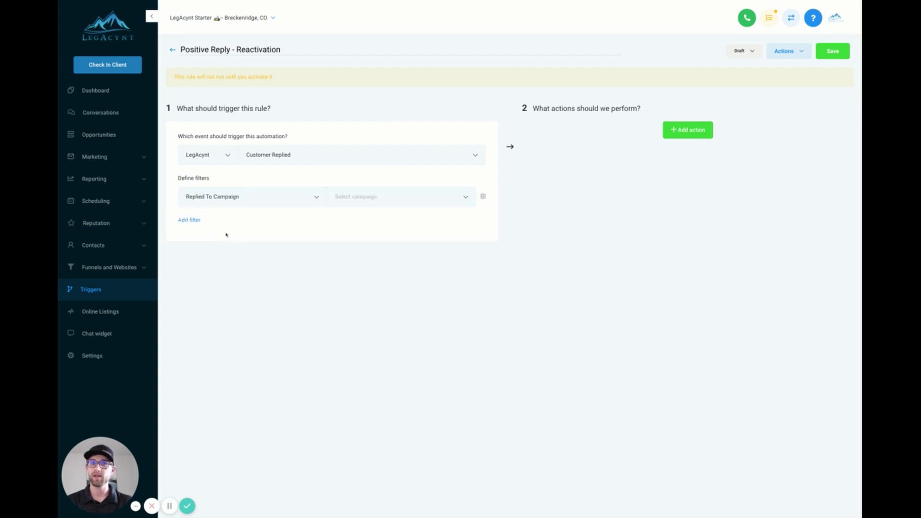
{"action": "left_click", "coordinate": [365, 198]}
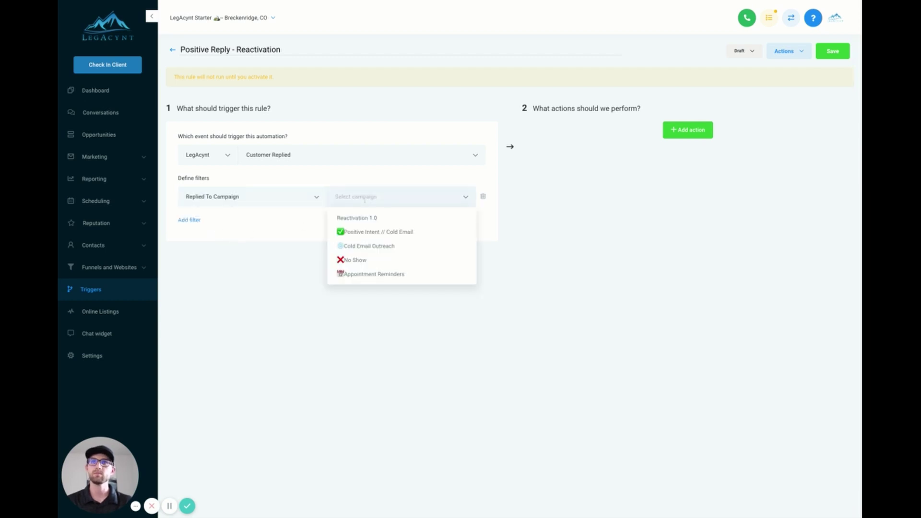
{"action": "left_click", "coordinate": [368, 219]}
- Add a second trigger filter that requires the reply's intent type to be Positive/yes
{"action": "left_click", "coordinate": [195, 221]}
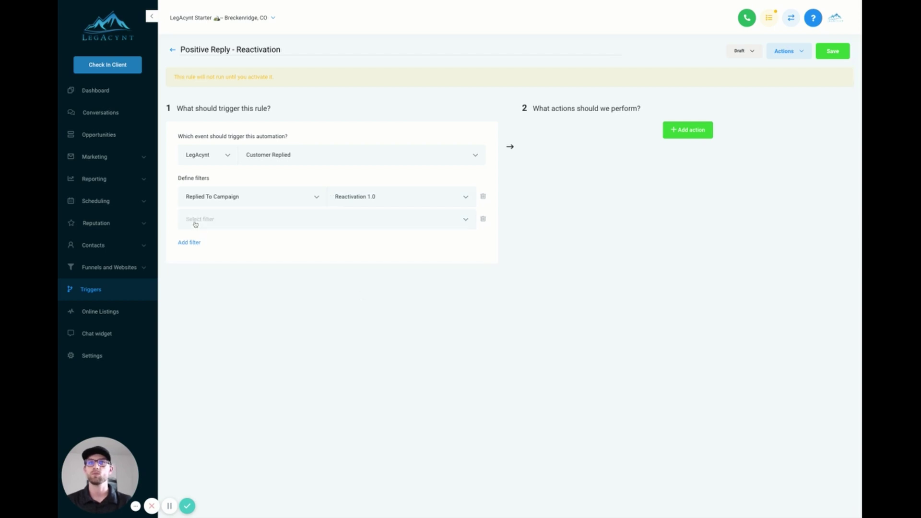
{"action": "left_click", "coordinate": [202, 222]}
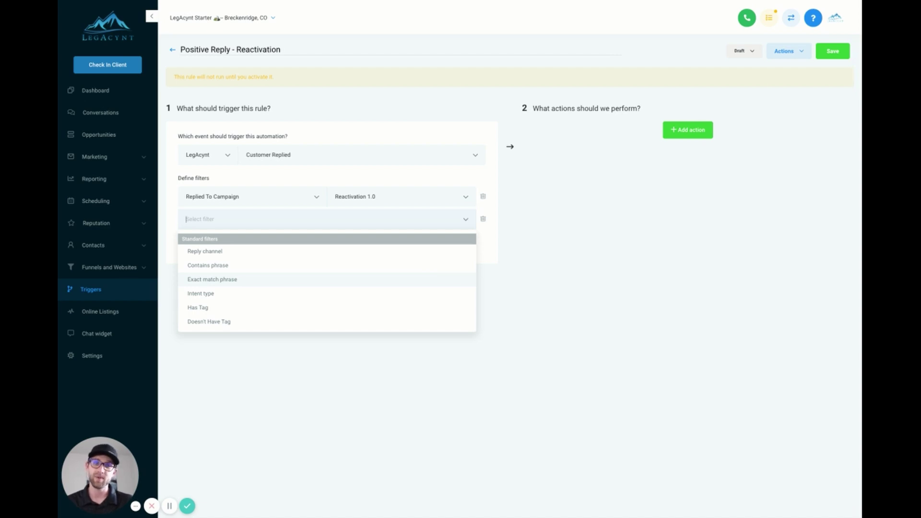
{"action": "left_click", "coordinate": [209, 295]}
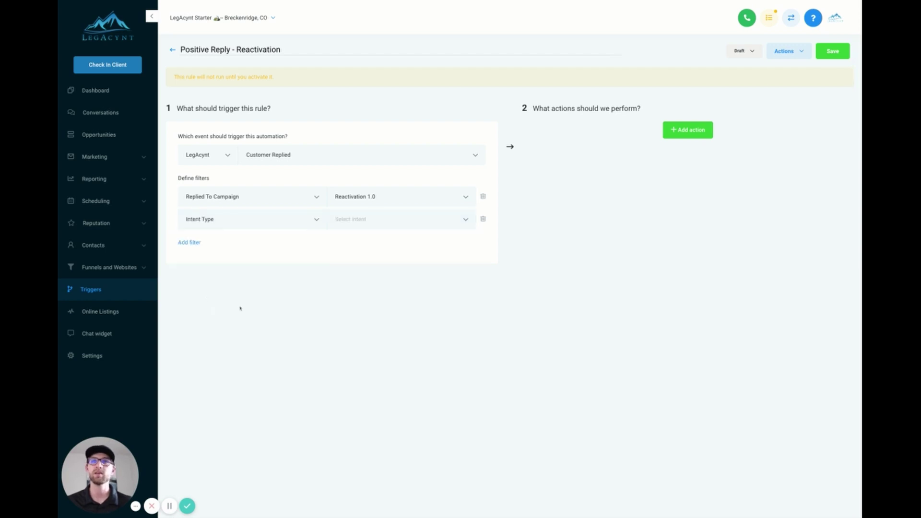
{"action": "left_click", "coordinate": [370, 222]}
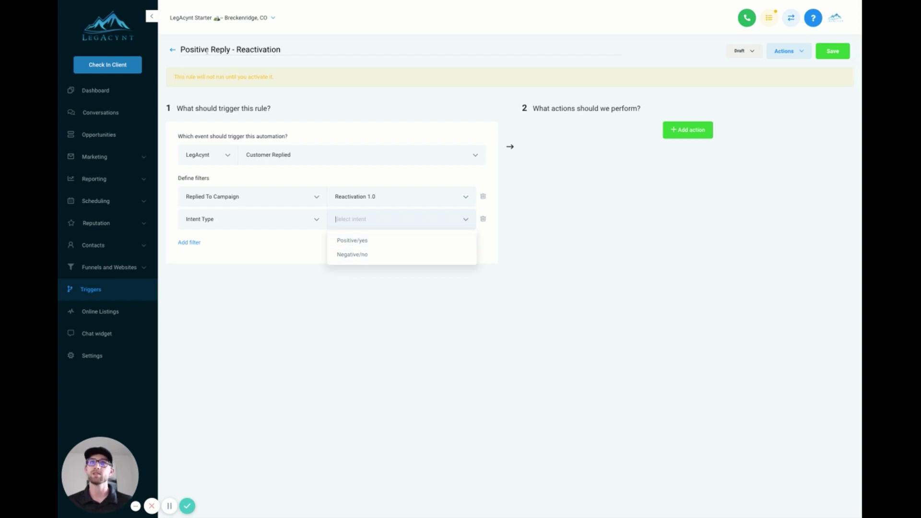
{"action": "left_click", "coordinate": [359, 244]}
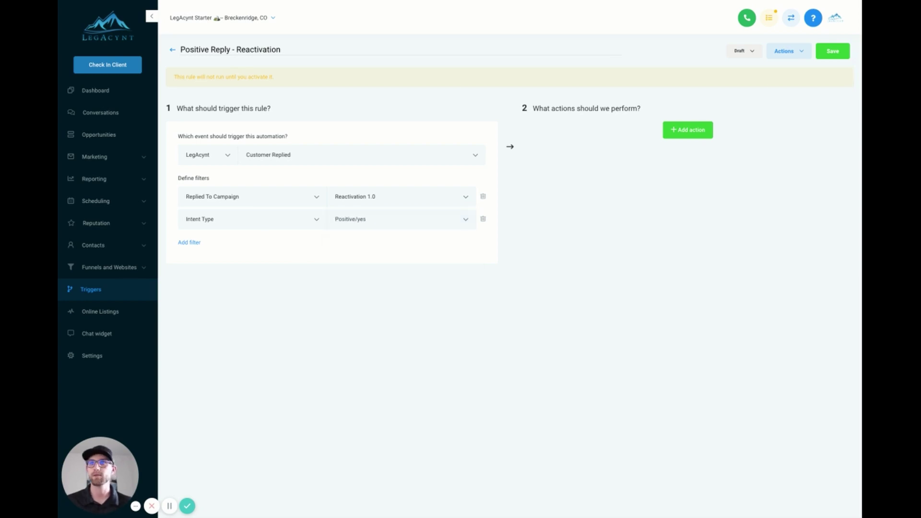
- Add a Send Notification action to the trigger
{"action": "left_click", "coordinate": [689, 136]}
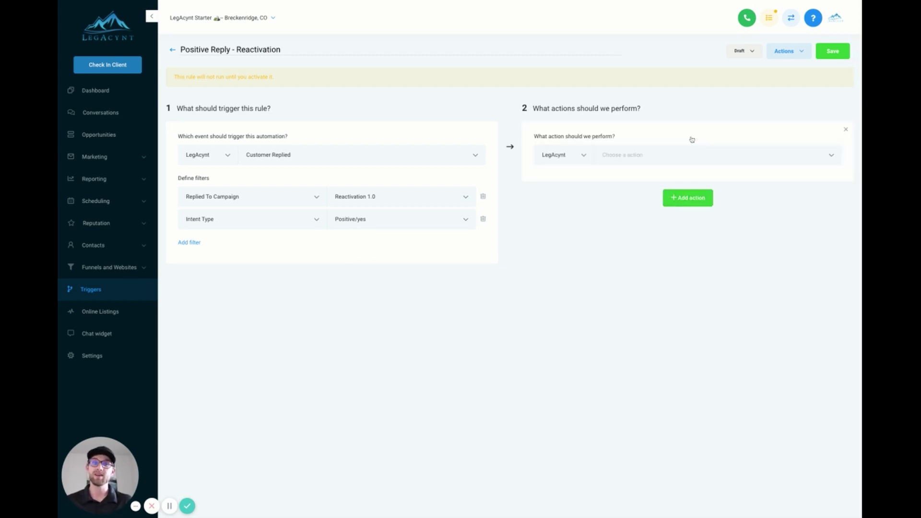
{"action": "left_click", "coordinate": [738, 156]}
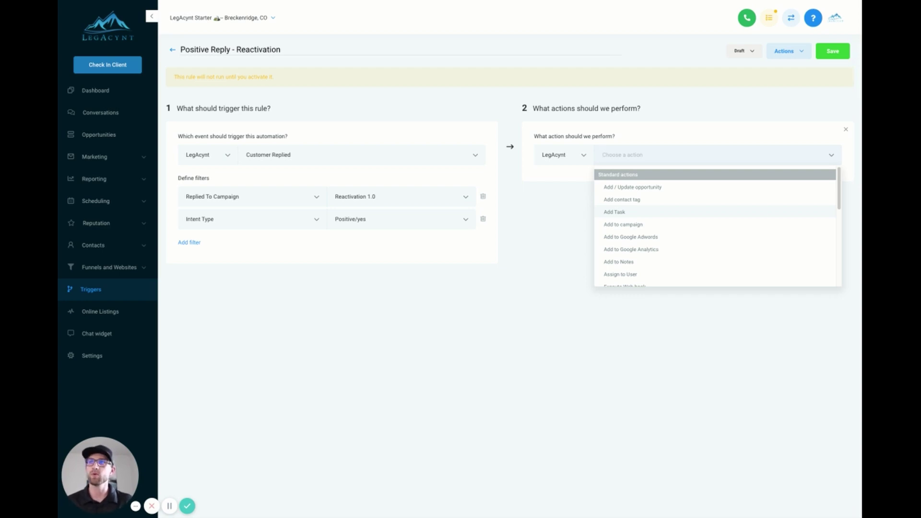
{"action": "scroll", "coordinate": [651, 245], "scroll_direction": "down", "scroll_amount": 3}
{"action": "scroll", "coordinate": [651, 247], "scroll_direction": "down", "scroll_amount": 2}
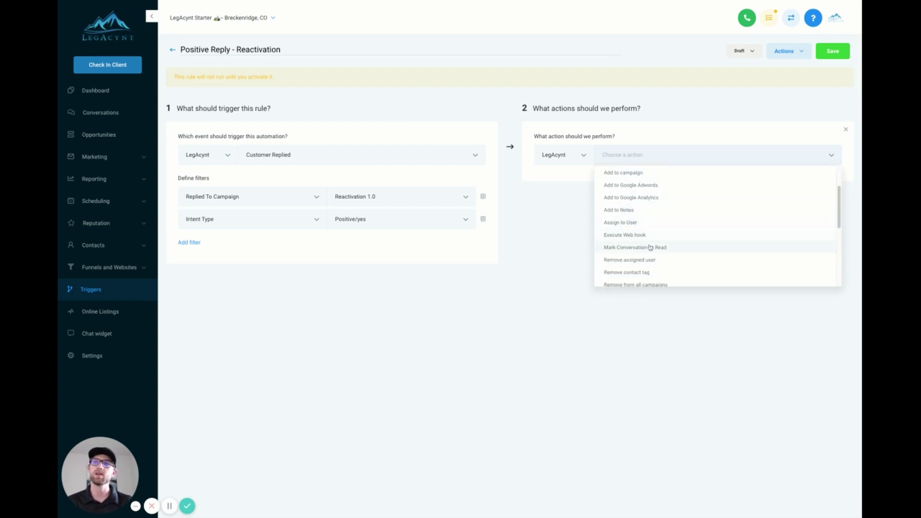
{"action": "scroll", "coordinate": [660, 230], "scroll_direction": "down", "scroll_amount": 1}
{"action": "scroll", "coordinate": [662, 230], "scroll_direction": "down", "scroll_amount": 3}
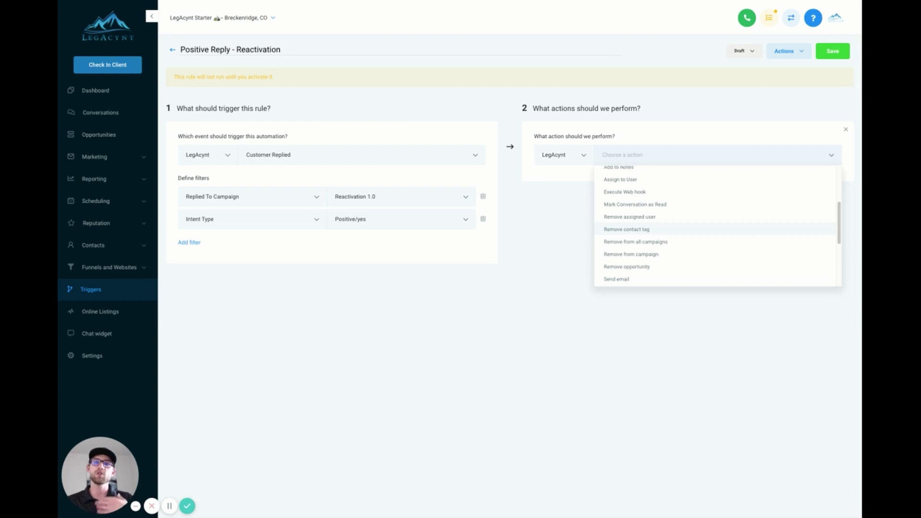
{"action": "scroll", "coordinate": [660, 240], "scroll_direction": "down", "scroll_amount": 2}
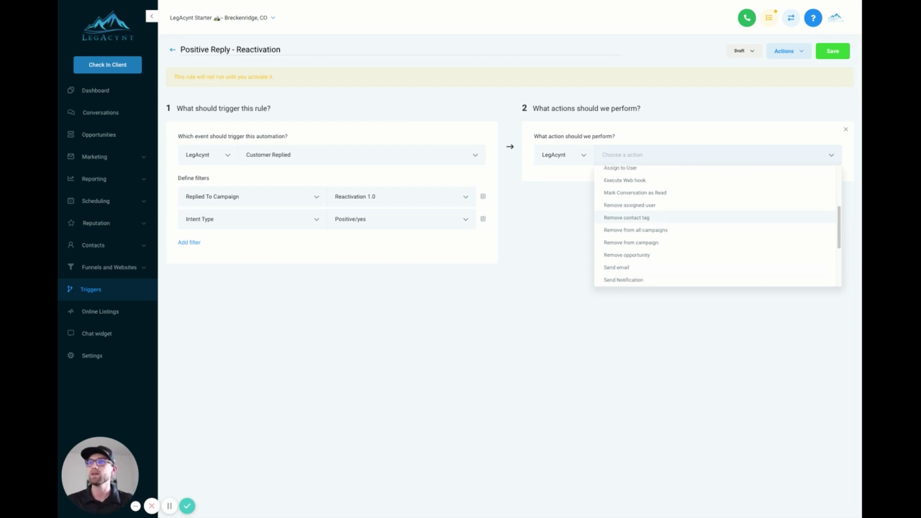
{"action": "scroll", "coordinate": [657, 272], "scroll_direction": "down", "scroll_amount": 2}
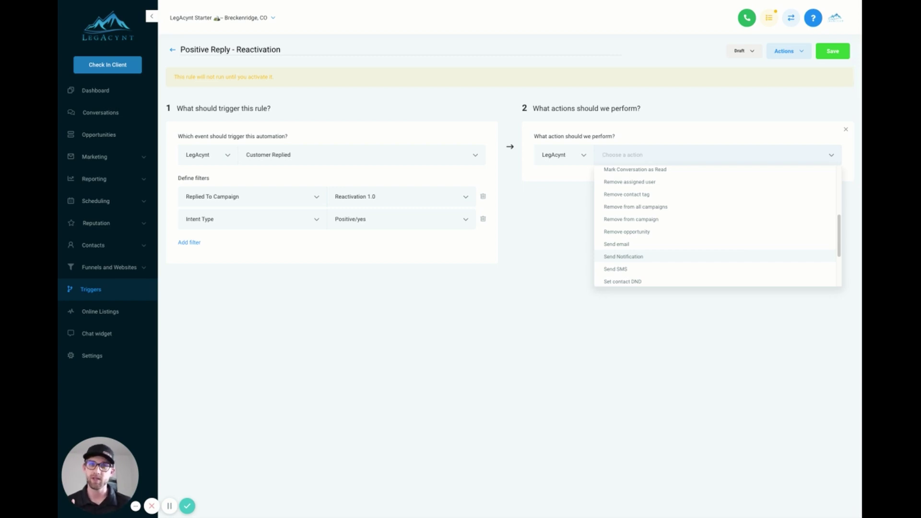
{"action": "left_click", "coordinate": [637, 262]}
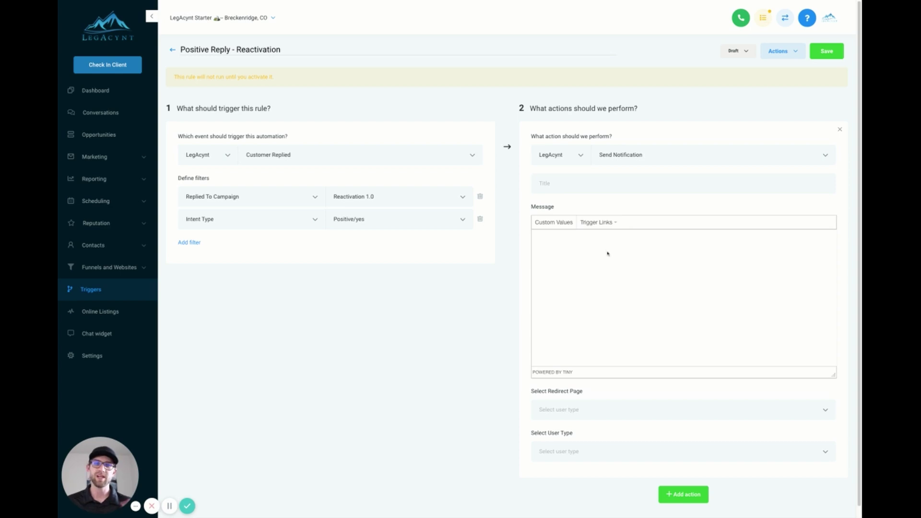
- Title the notification "New Positive Reply!"
{"action": "left_click", "coordinate": [569, 247]}
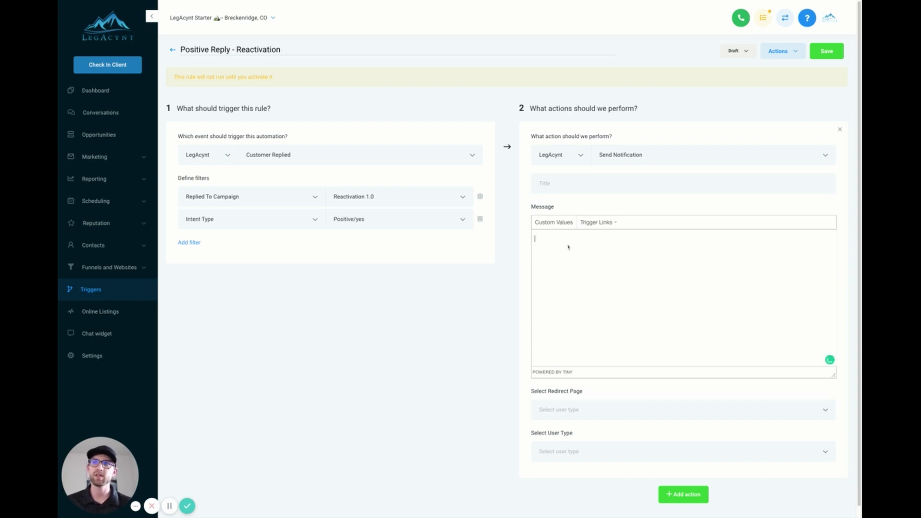
{"action": "left_click", "coordinate": [557, 183]}
{"action": "type", "text": "New Positive Reply!"}
- Write the notification message with the heading "New Positive Reply" and separate lines labelled "Name:" and "Phone:"
{"action": "left_click", "coordinate": [586, 237]}
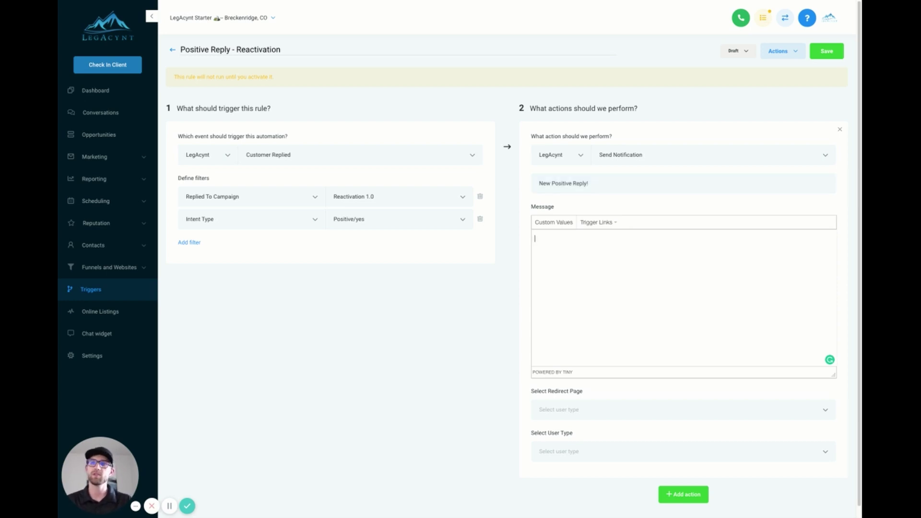
{"action": "type", "text": "N"}
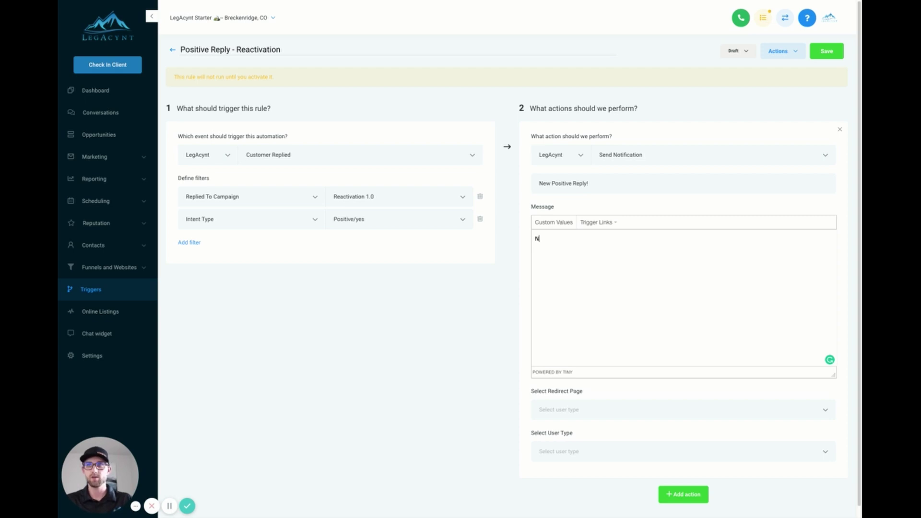
{"action": "type", "text": "ew Positive Te"}
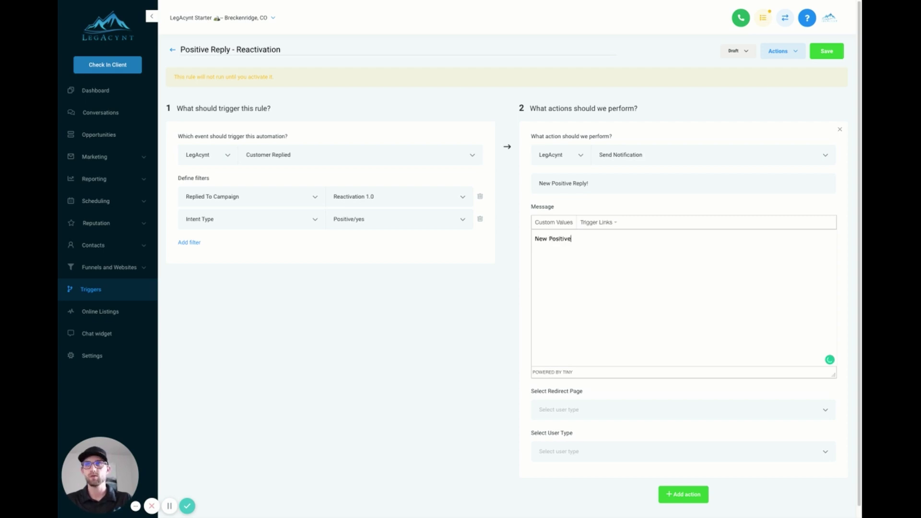
{"action": "key", "text": "BackSpace"}
{"action": "key", "text": "BackSpace"}
{"action": "type", "text": "Reply"}
{"action": "key", "text": "Return"}
{"action": "type", "text": "Name: "}
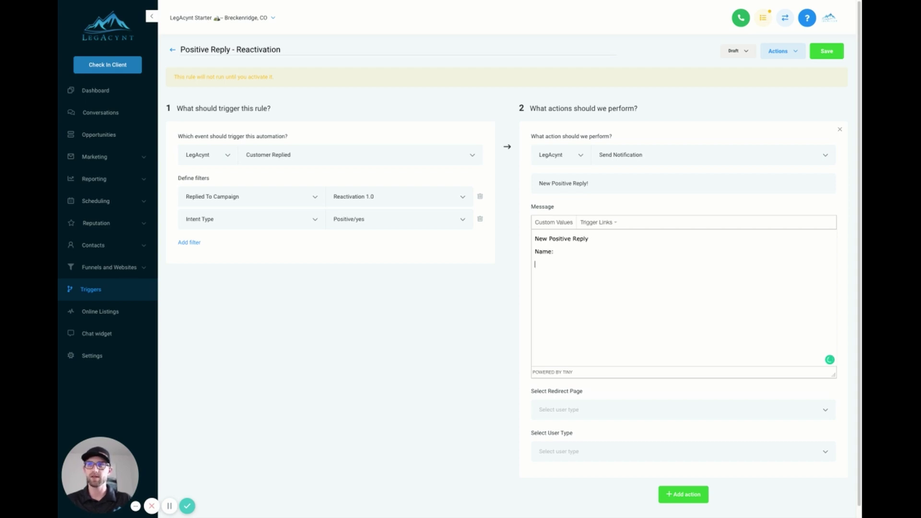
{"action": "type", "text": "Number"}
{"action": "key", "text": "BackSpace"}
{"action": "key", "text": "BackSpace"}
{"action": "key", "text": "BackSpace"}
{"action": "key", "text": "BackSpace"}
{"action": "key", "text": "BackSpace"}
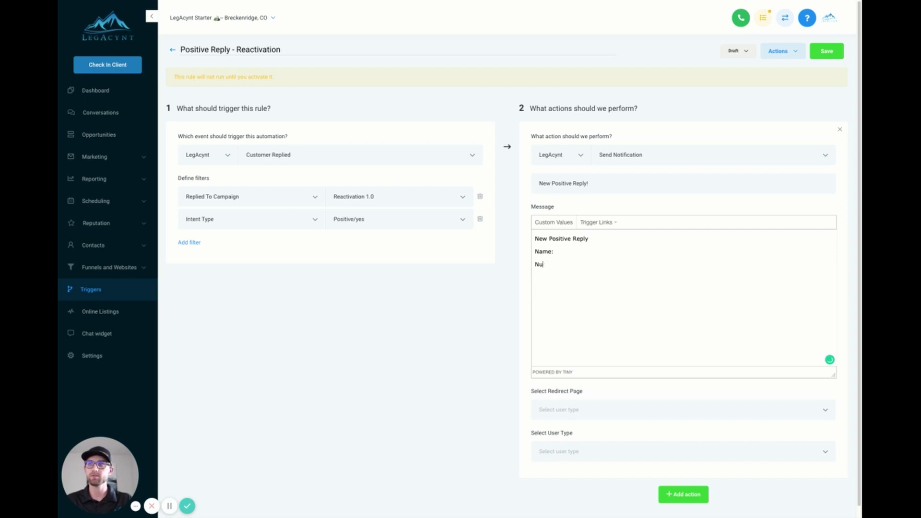
{"action": "type", "text": "Phone:"}
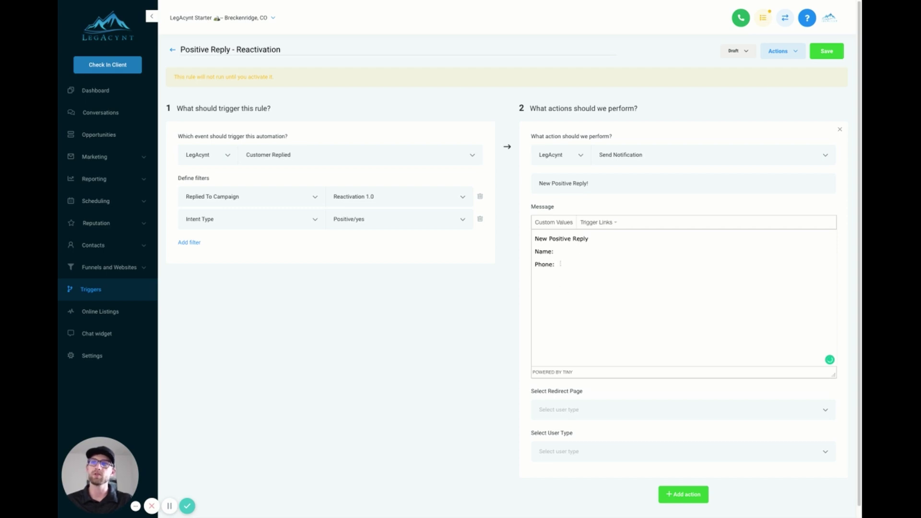
- Insert the contact's Full Name custom value after "Name:" and the contact's Phone custom value after "Phone:" in the message
{"action": "left_click", "coordinate": [554, 224]}
{"action": "mouse_move", "coordinate": [547, 255]}
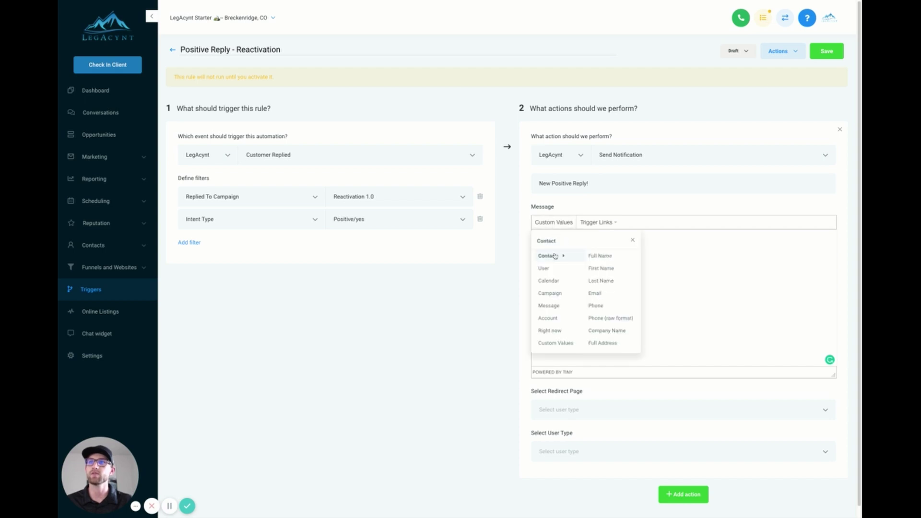
{"action": "left_click", "coordinate": [599, 255]}
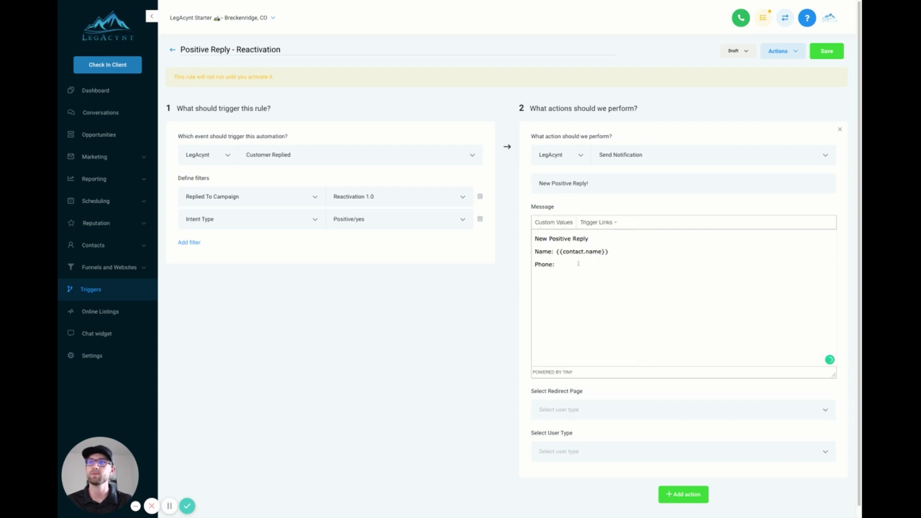
{"action": "left_click", "coordinate": [554, 222]}
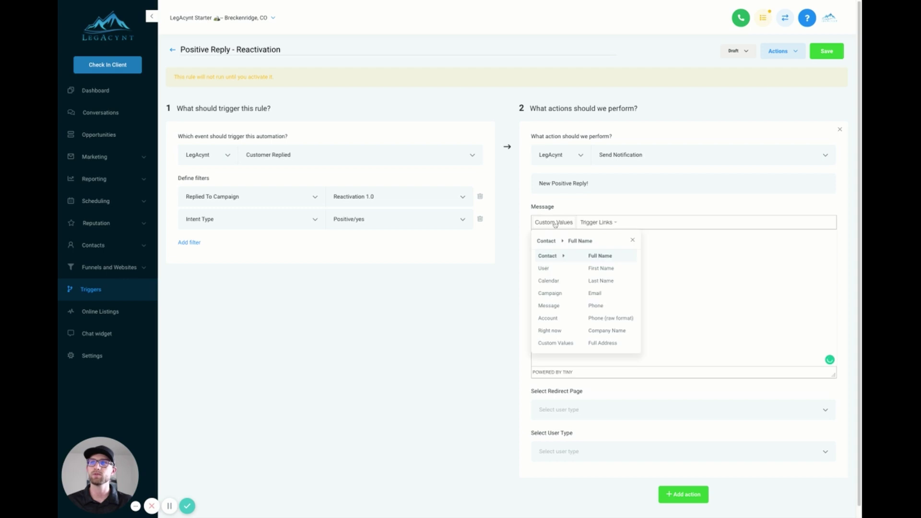
{"action": "left_click", "coordinate": [612, 305]}
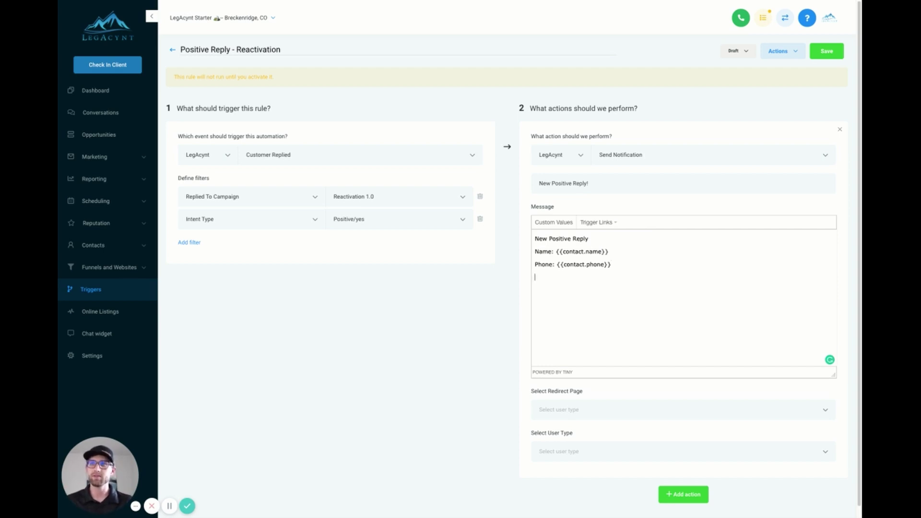
- Add an "Email:" line below the phone line in the message, filled with the contact's Email custom value
{"action": "type", "text": "Email:"}
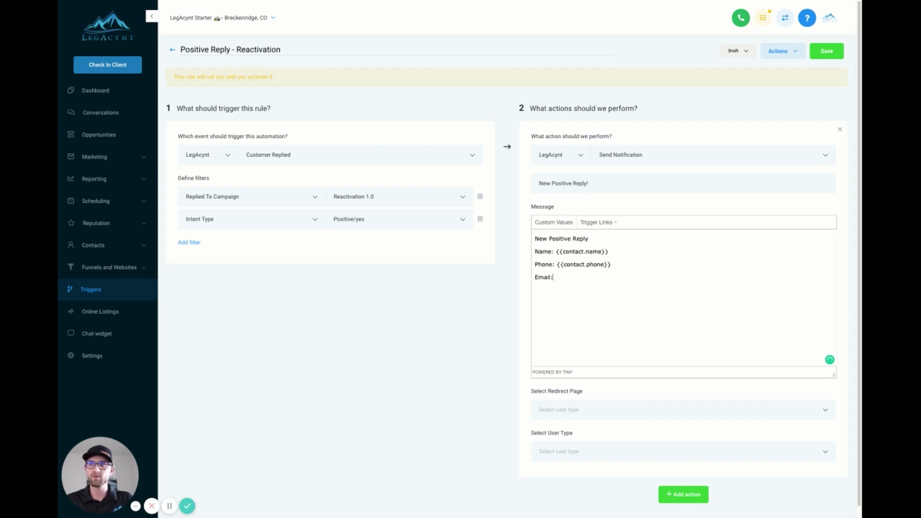
{"action": "left_click", "coordinate": [571, 227]}
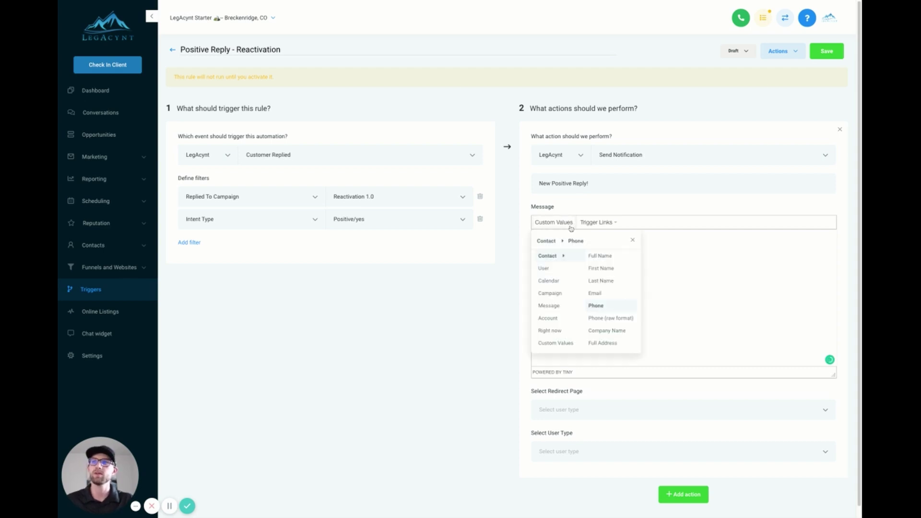
{"action": "left_click", "coordinate": [600, 294]}
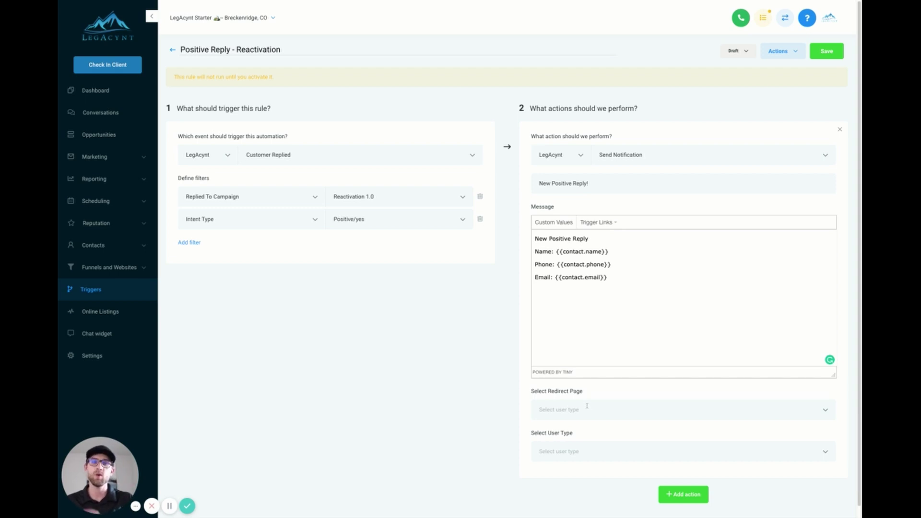
- Set the notification's redirect page to Conversation and its user type to All User
{"action": "left_click", "coordinate": [587, 405]}
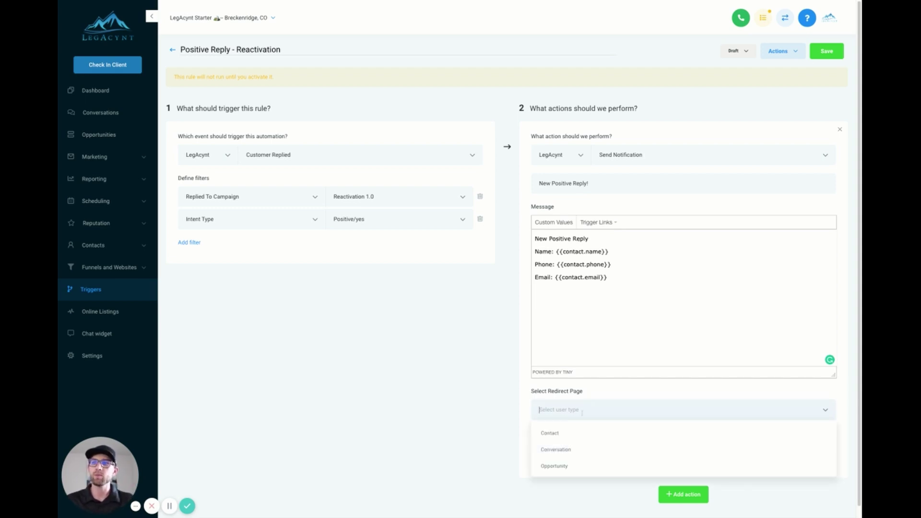
{"action": "left_click", "coordinate": [561, 450]}
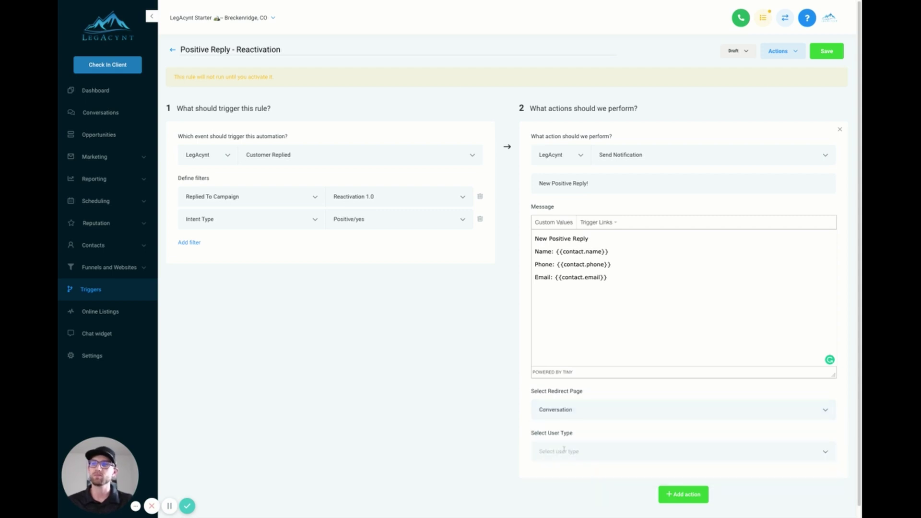
{"action": "left_click", "coordinate": [566, 451]}
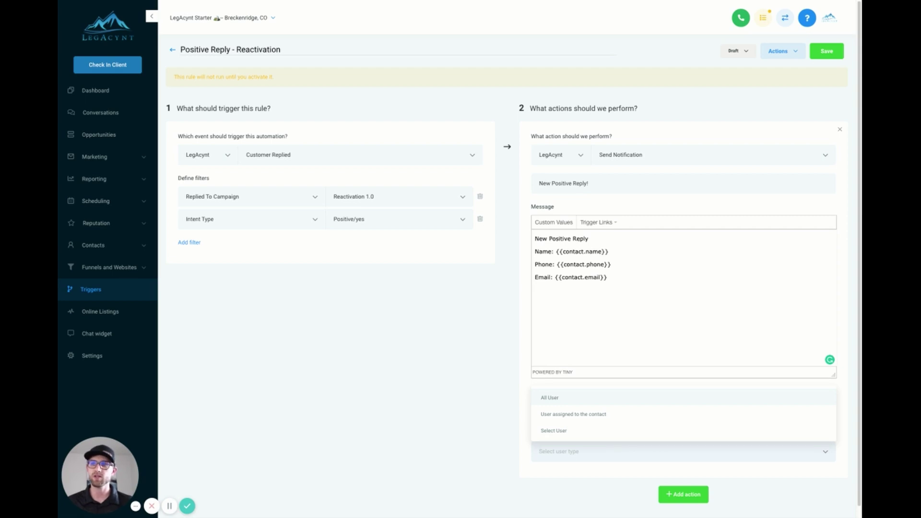
{"action": "left_click", "coordinate": [595, 398]}
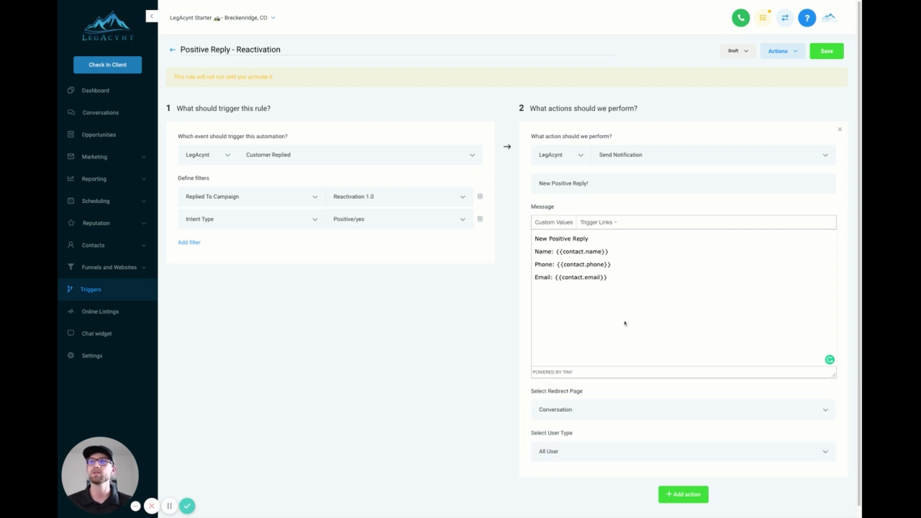
- Save the Positive Reply - Reactivation trigger and switch its status to active
{"action": "left_click", "coordinate": [828, 51]}
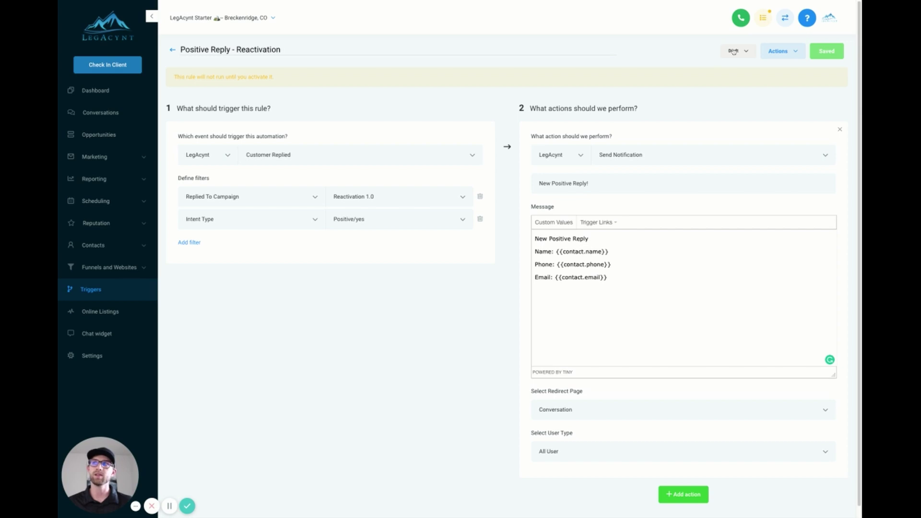
{"action": "left_click", "coordinate": [745, 56]}
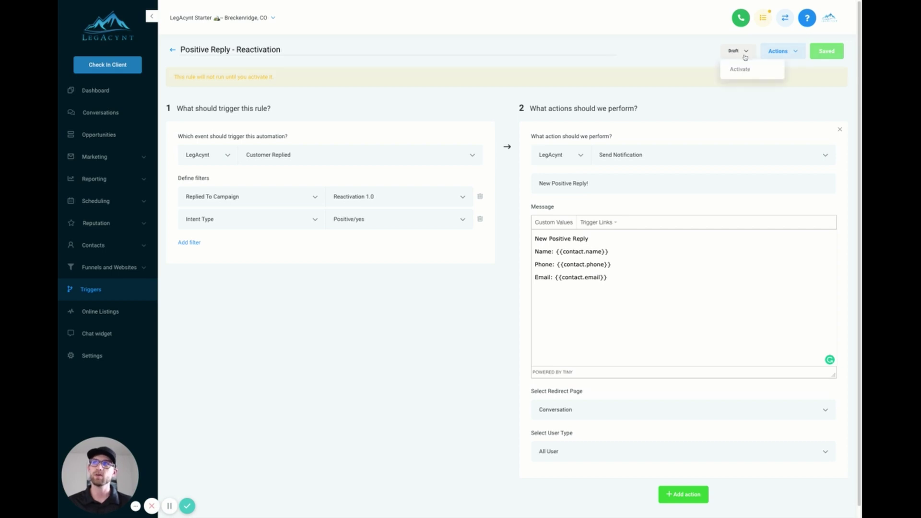
{"action": "left_click", "coordinate": [741, 70]}
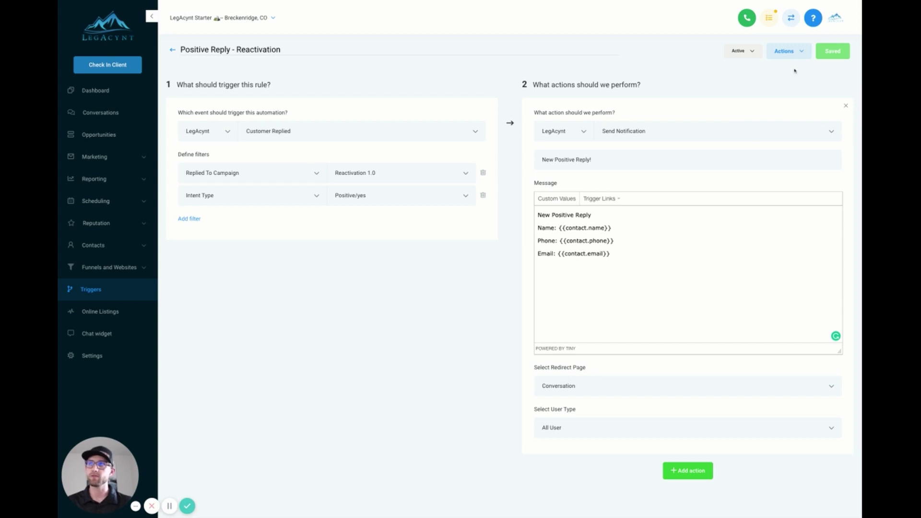
- Start copying the trigger and name the copy "Negative Reply - Reactivation"
{"action": "left_click", "coordinate": [796, 51]}
{"action": "left_click", "coordinate": [777, 69]}
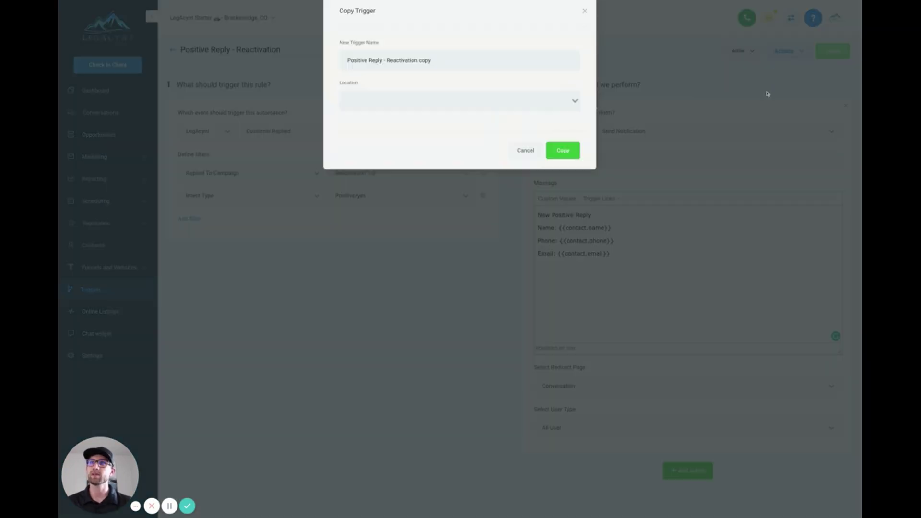
{"action": "double_click", "coordinate": [365, 75]}
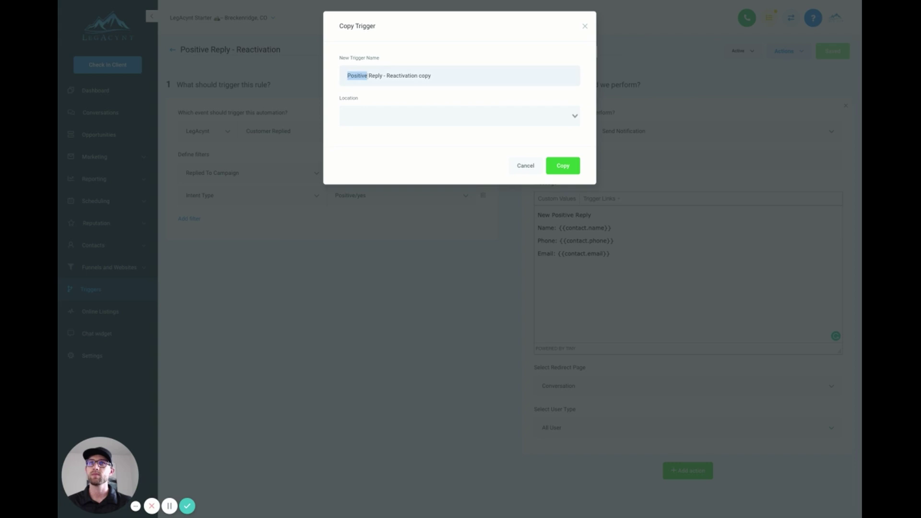
{"action": "type", "text": "Negative"}
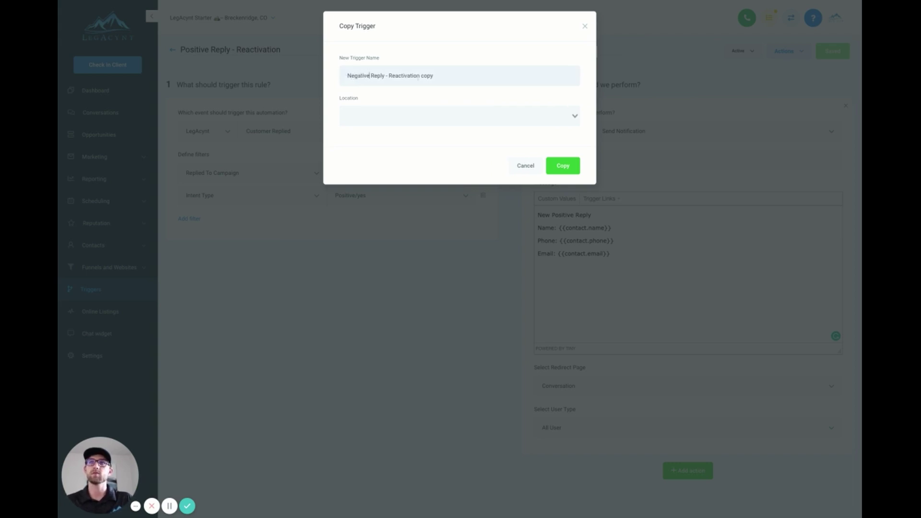
{"action": "double_click", "coordinate": [421, 76]}
{"action": "key", "text": "BackSpace"}
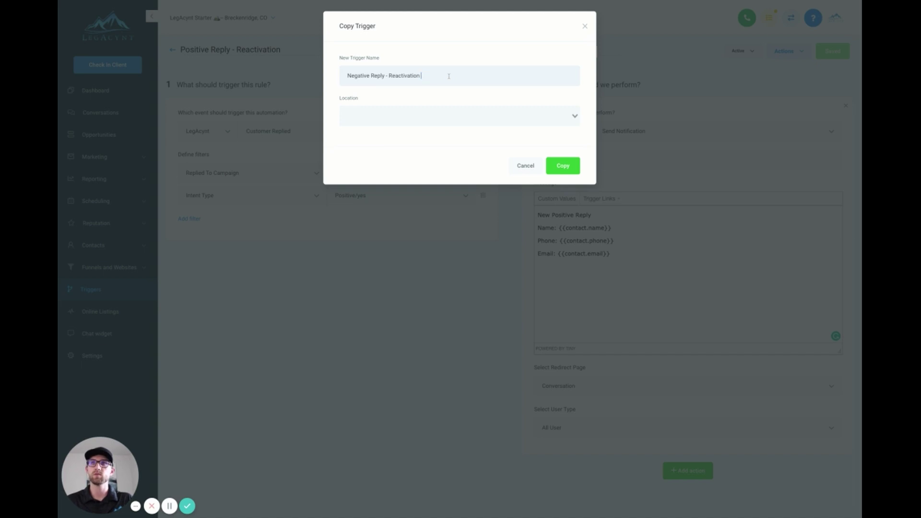
- Choose LegAcynt Starter as the copy's location and create the copied trigger
{"action": "left_click", "coordinate": [445, 113]}
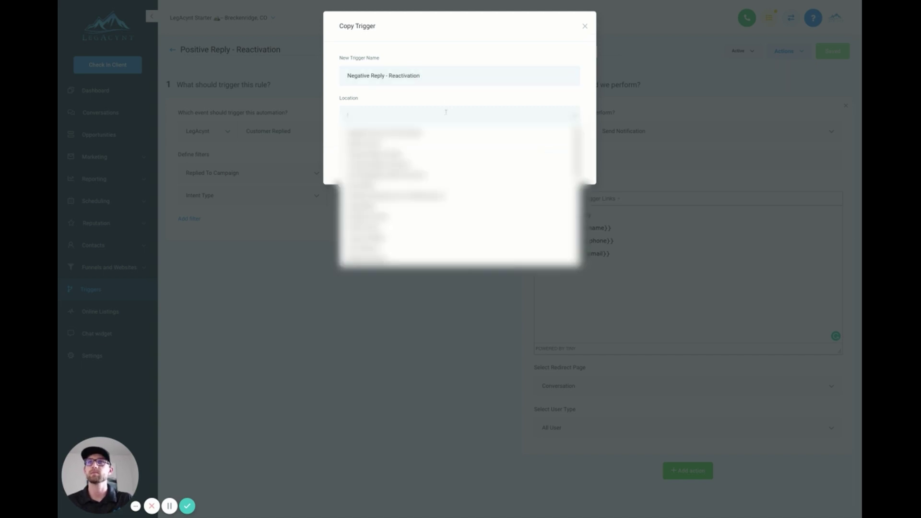
{"action": "left_click", "coordinate": [435, 114]}
{"action": "left_click", "coordinate": [427, 112]}
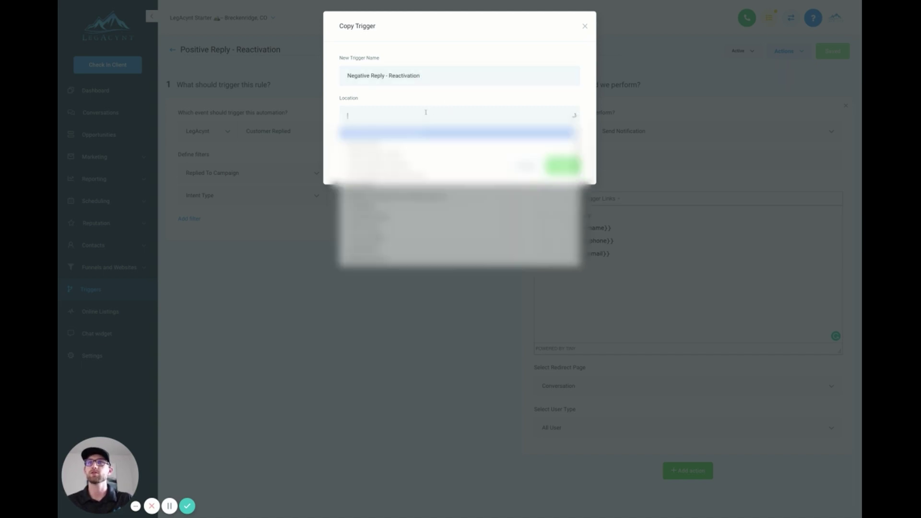
{"action": "scroll", "coordinate": [424, 193], "scroll_direction": "down", "scroll_amount": 2}
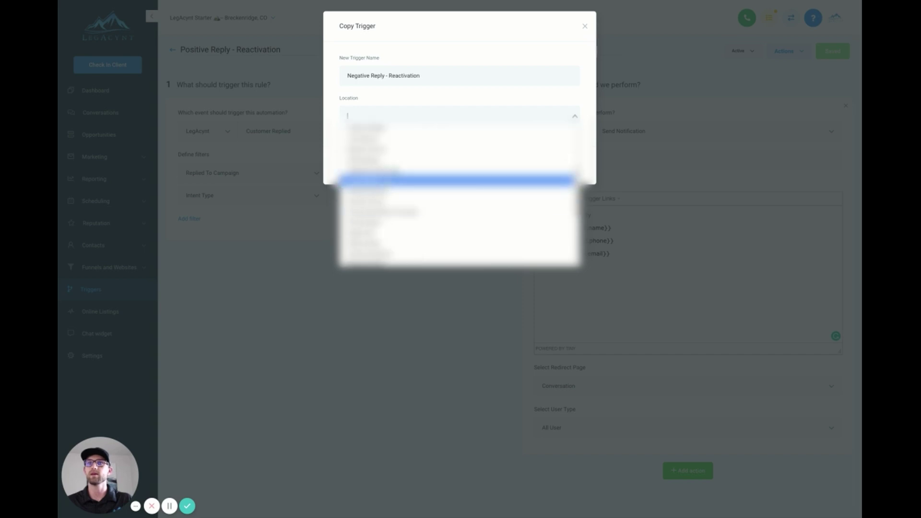
{"action": "left_click", "coordinate": [431, 176]}
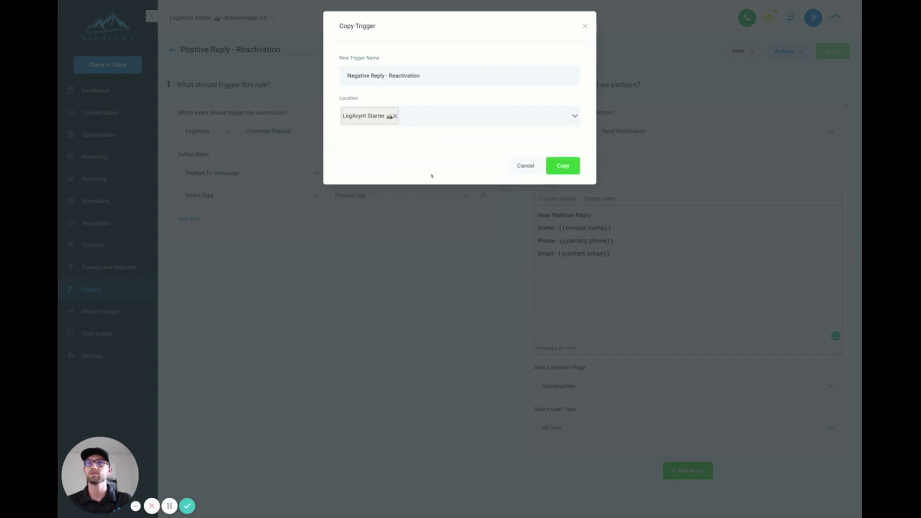
{"action": "left_click", "coordinate": [563, 165]}
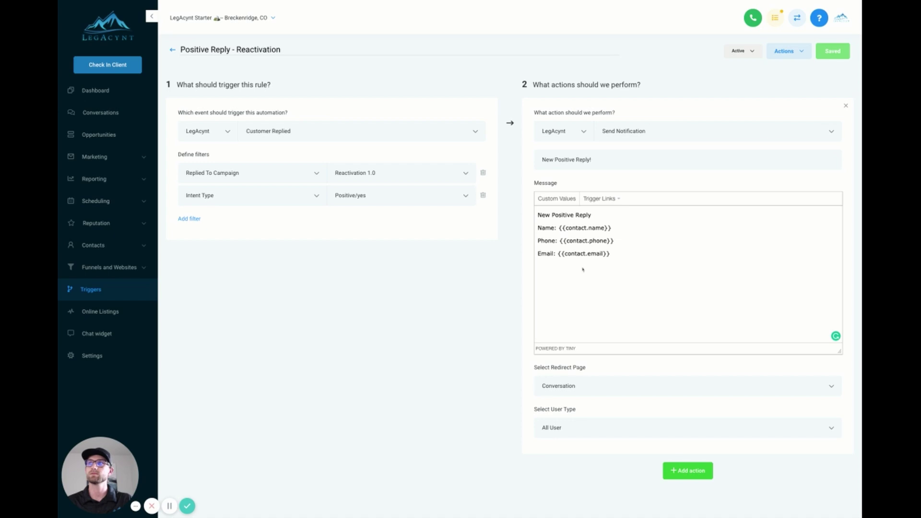
- Open the Negative Reply - Reactivation trigger and set its Intent Type filter to Negative/no
{"action": "left_click", "coordinate": [174, 53]}
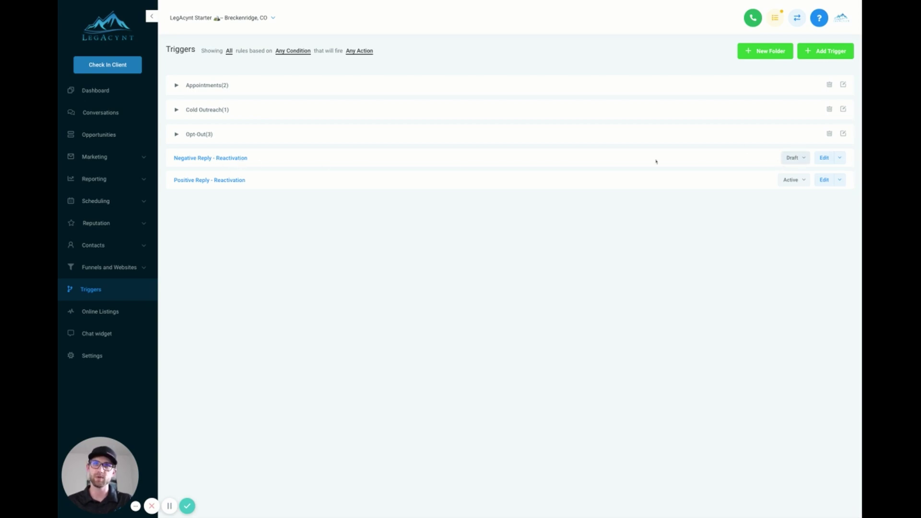
{"action": "left_click", "coordinate": [228, 159]}
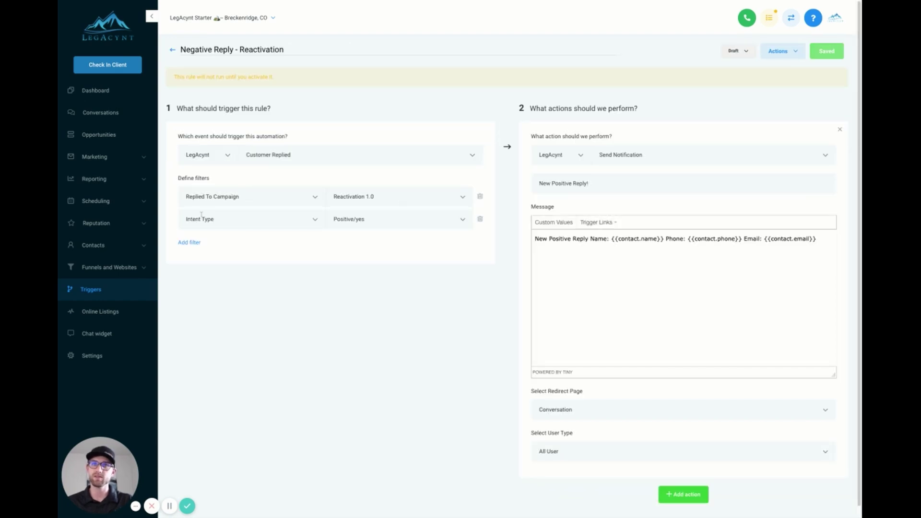
{"action": "left_click", "coordinate": [397, 223]}
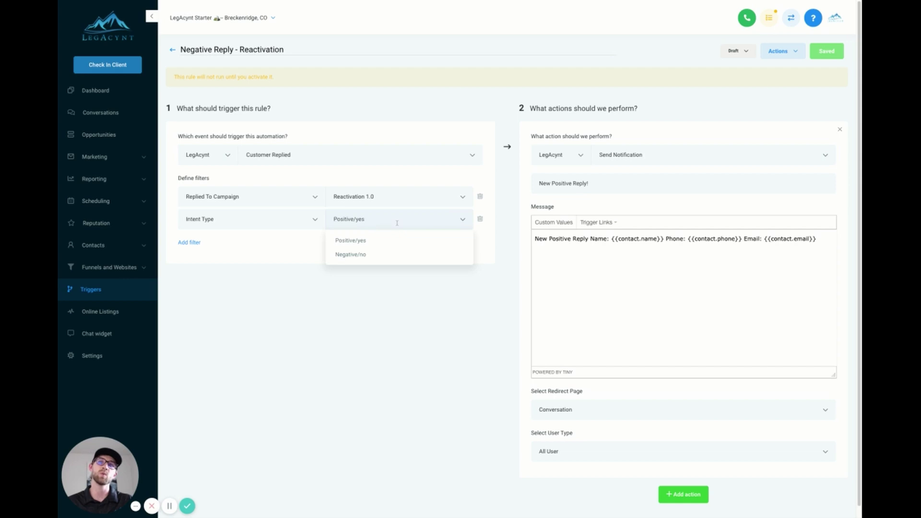
{"action": "left_click", "coordinate": [368, 256]}
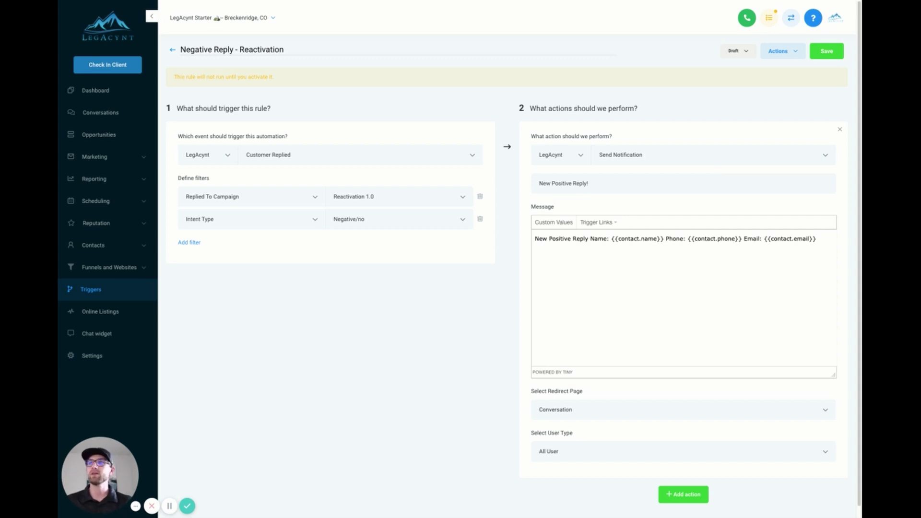
- Replace the trigger's Send Notification action with Remove From All Campaigns
{"action": "left_click", "coordinate": [709, 158]}
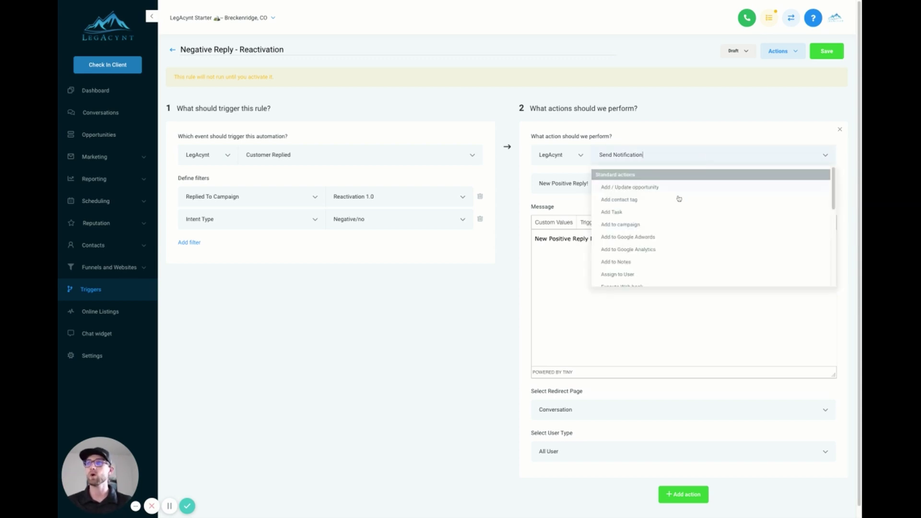
{"action": "scroll", "coordinate": [664, 222], "scroll_direction": "down", "scroll_amount": 3}
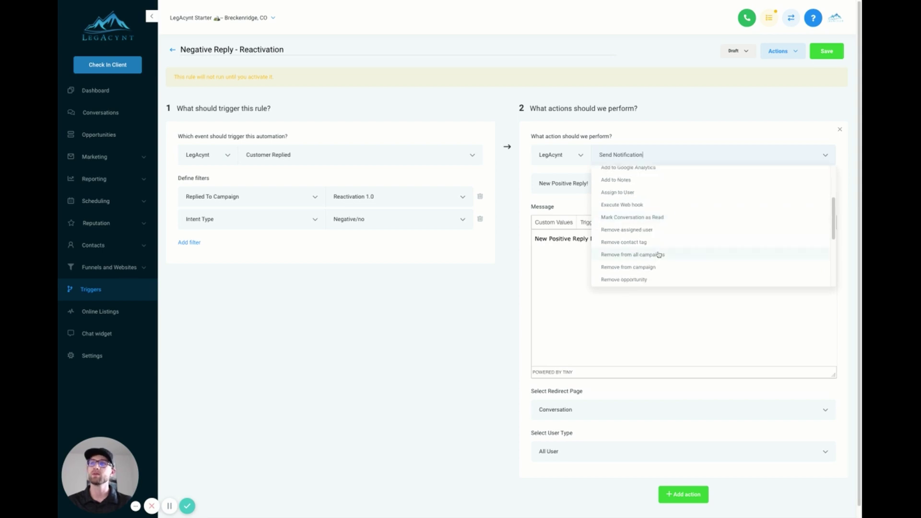
{"action": "left_click", "coordinate": [659, 255]}
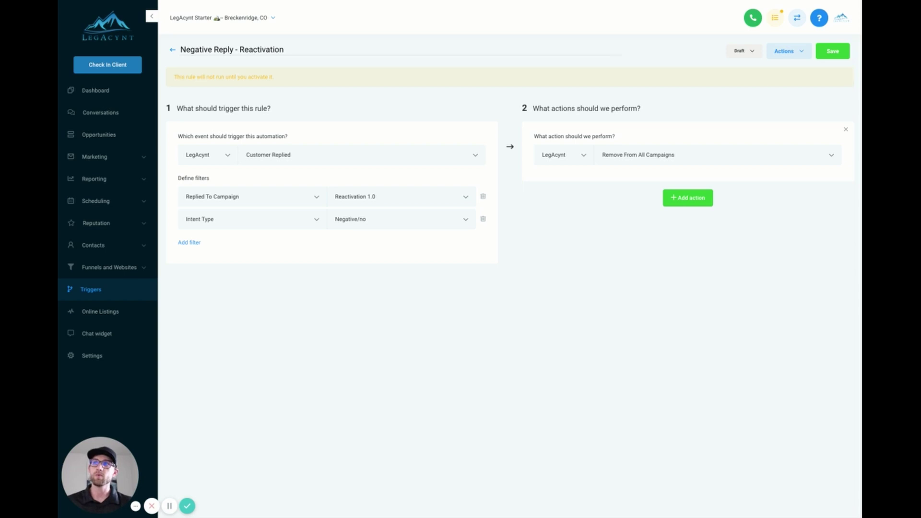
- Set the trigger's action to Remove From Campaign with Reactivation 1.0 as the campaign
{"action": "left_click", "coordinate": [767, 153]}
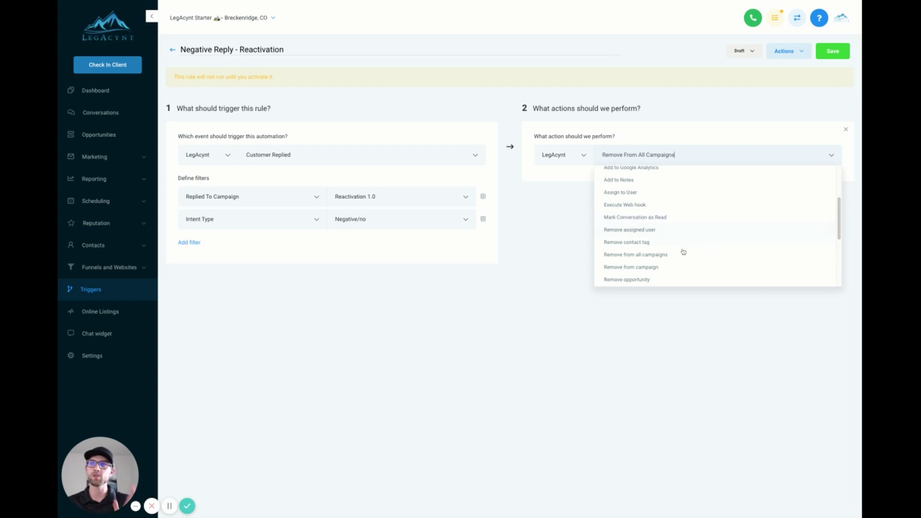
{"action": "left_click", "coordinate": [669, 267]}
{"action": "left_click", "coordinate": [586, 186]}
{"action": "left_click", "coordinate": [597, 207]}
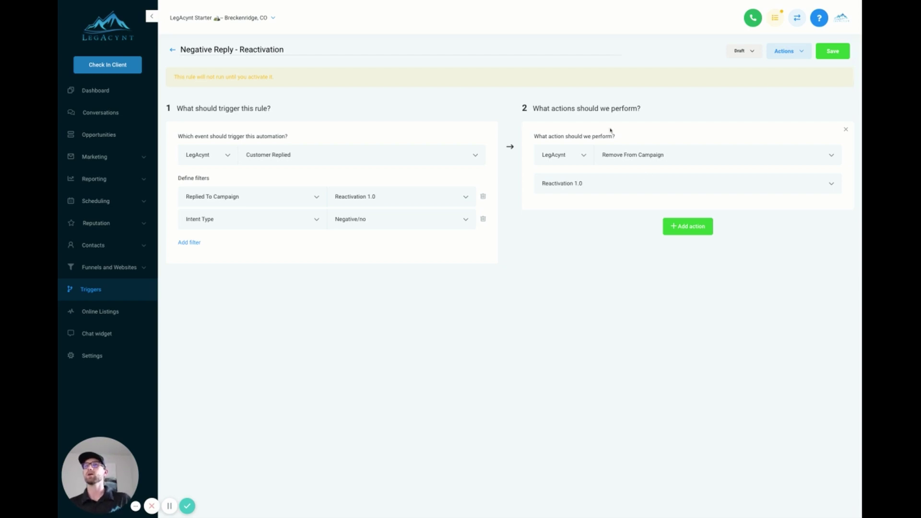
- Save the Negative Reply - Reactivation trigger and activate it
{"action": "left_click", "coordinate": [849, 50]}
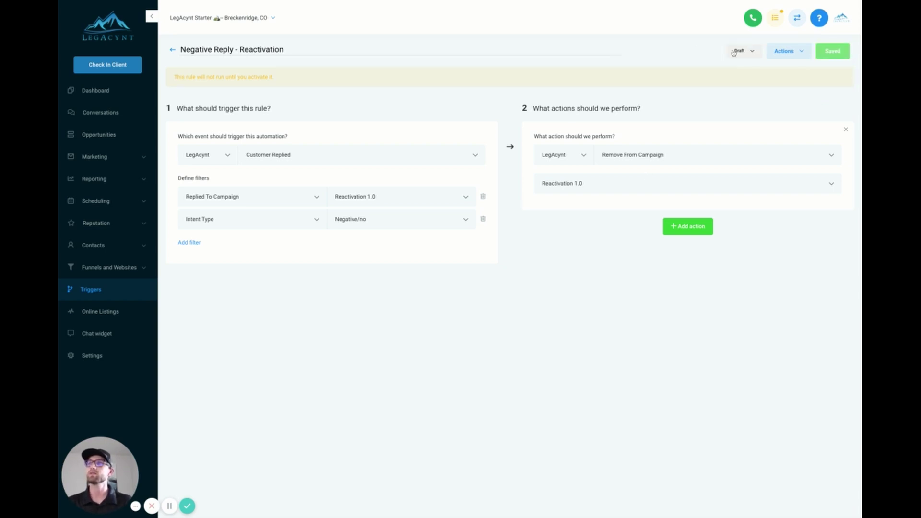
{"action": "left_click", "coordinate": [744, 57]}
{"action": "left_click", "coordinate": [746, 69]}
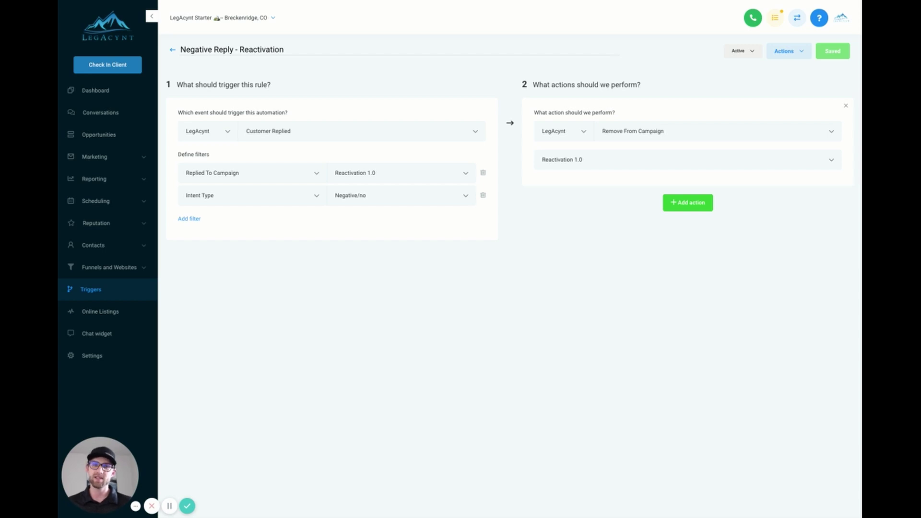
- Go to Contacts / Smart lists, look at the CSV upload stage of the contact import, and close it without importing
{"action": "left_click", "coordinate": [173, 50]}
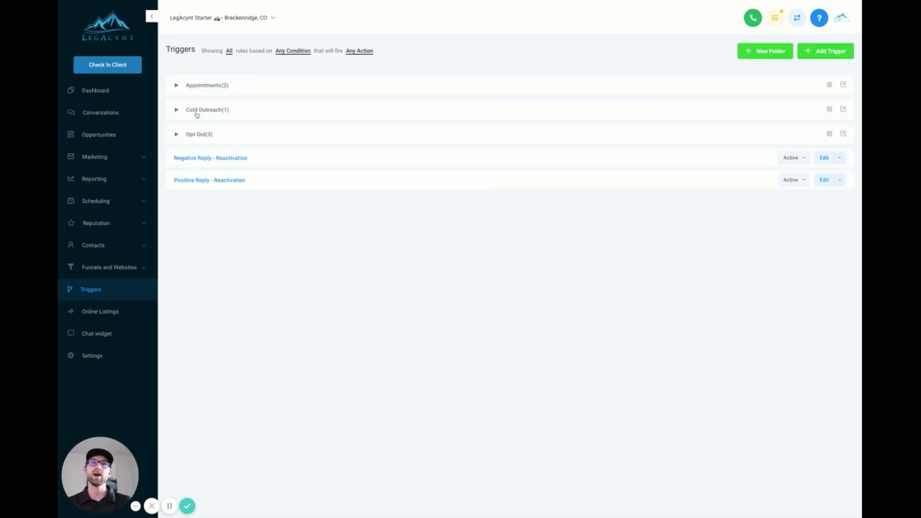
{"action": "left_click", "coordinate": [102, 157]}
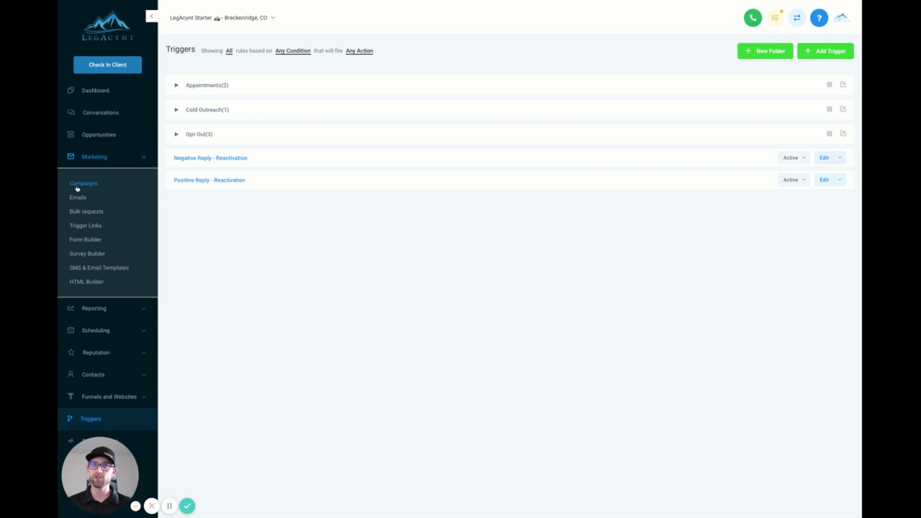
{"action": "left_click", "coordinate": [138, 157]}
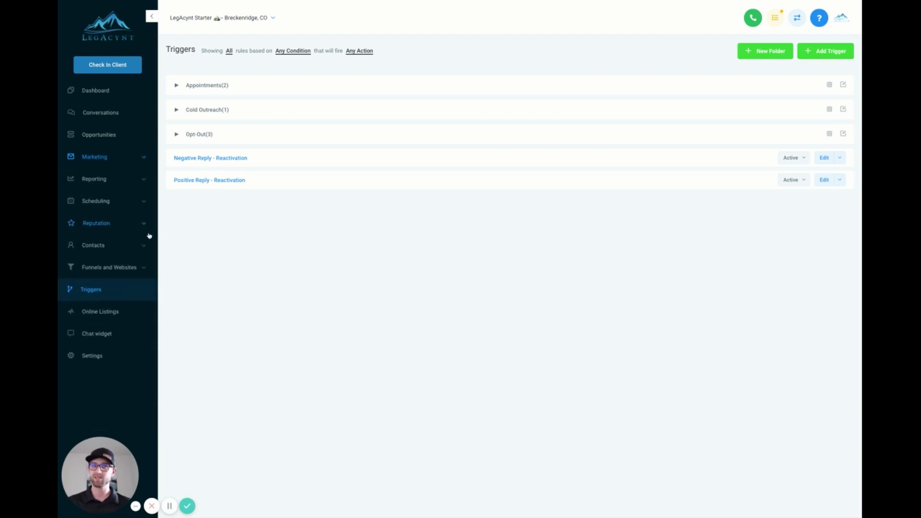
{"action": "left_click", "coordinate": [116, 246]}
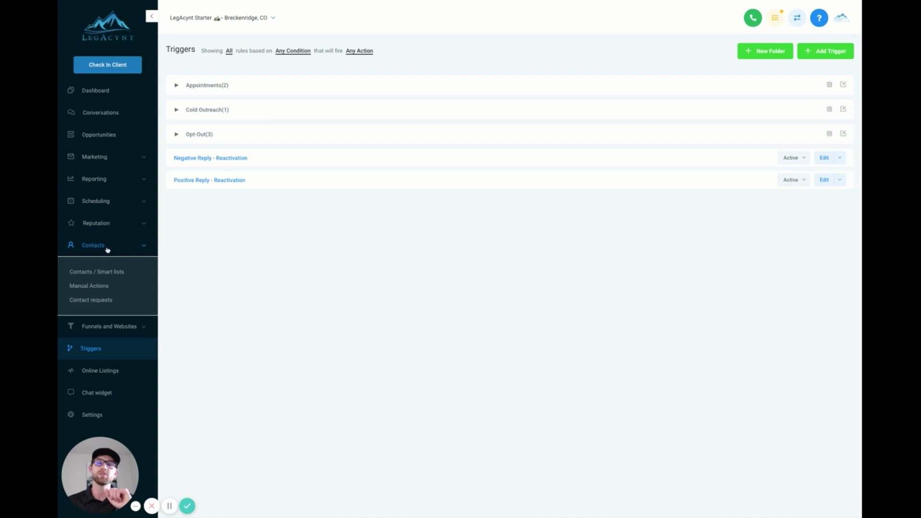
{"action": "left_click", "coordinate": [104, 274]}
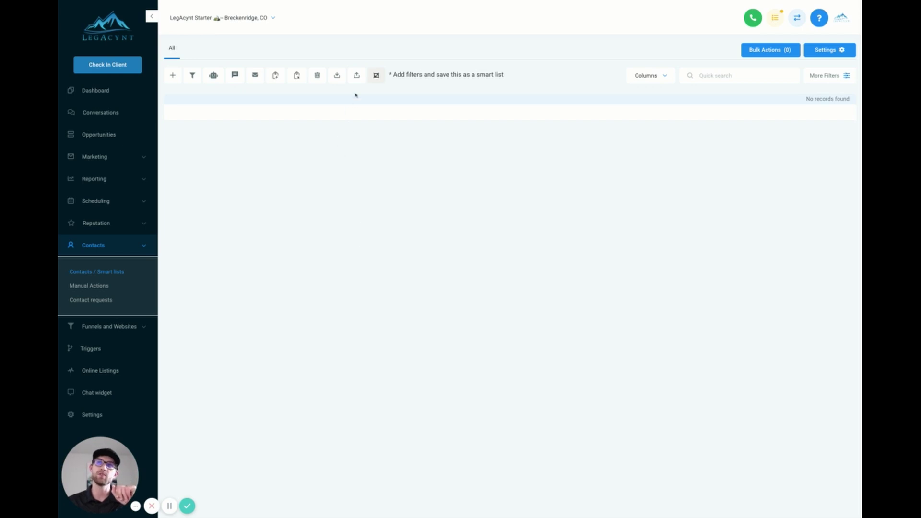
{"action": "left_click", "coordinate": [357, 76]}
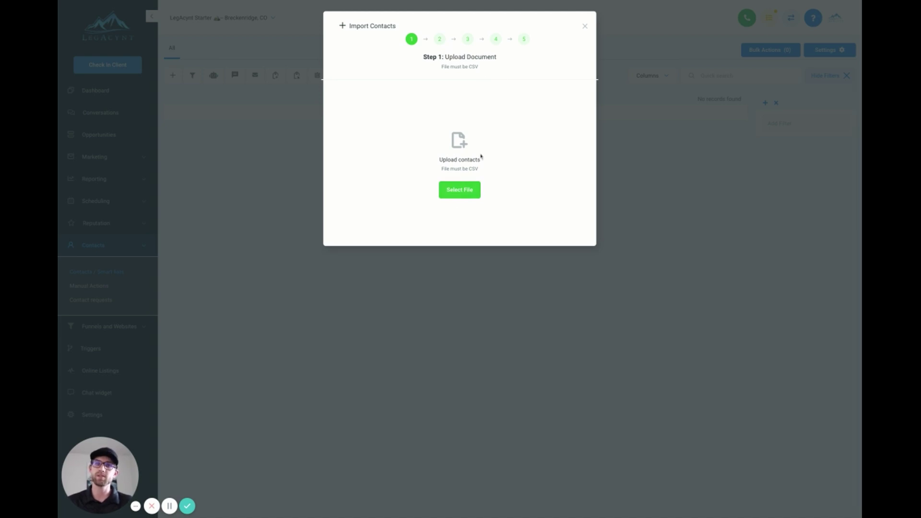
{"action": "left_click", "coordinate": [585, 26]}
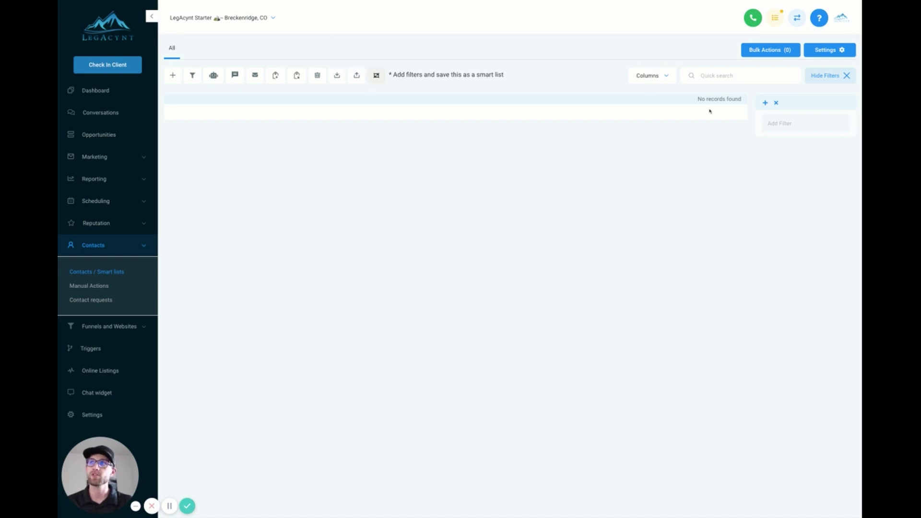
- Try to start the bulk add-to-campaign operation without selecting any contacts, and dismiss the dialog
{"action": "left_click_drag", "start_coordinate": [700, 99], "coordinate": [733, 99]}
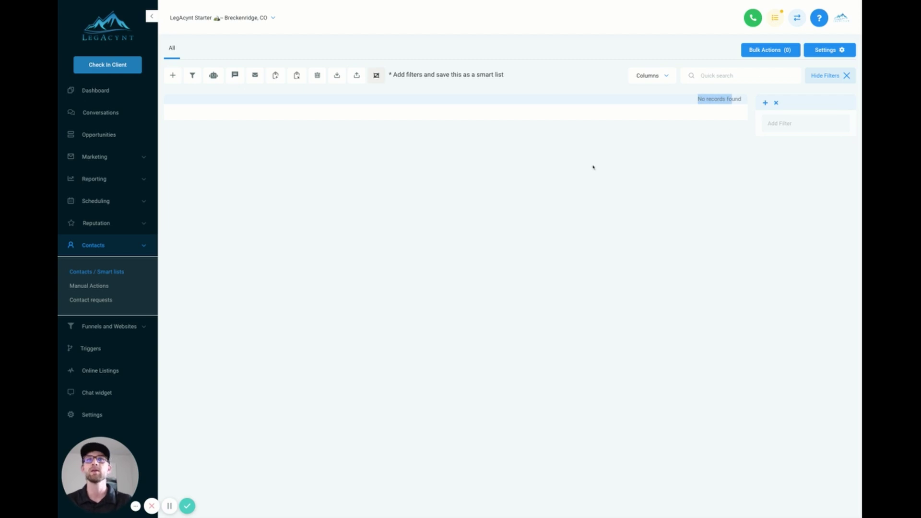
{"action": "left_click", "coordinate": [213, 78]}
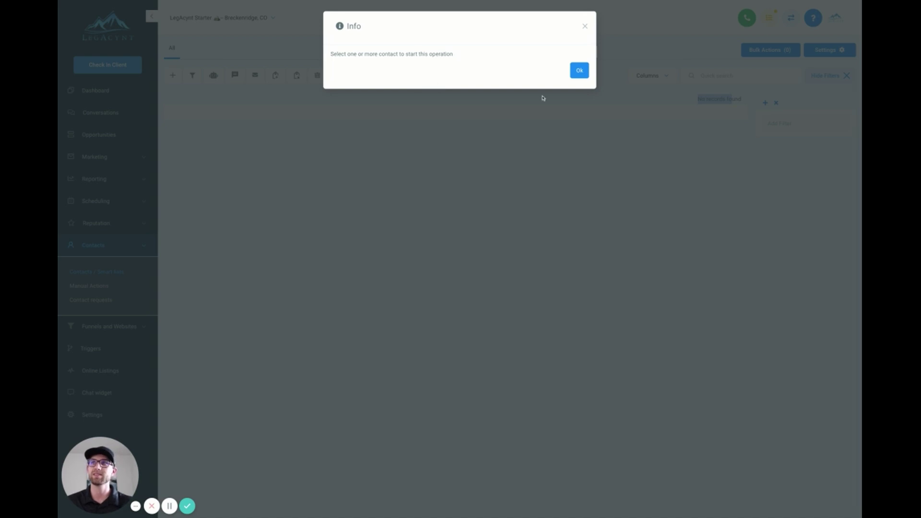
{"action": "left_click", "coordinate": [579, 71]}
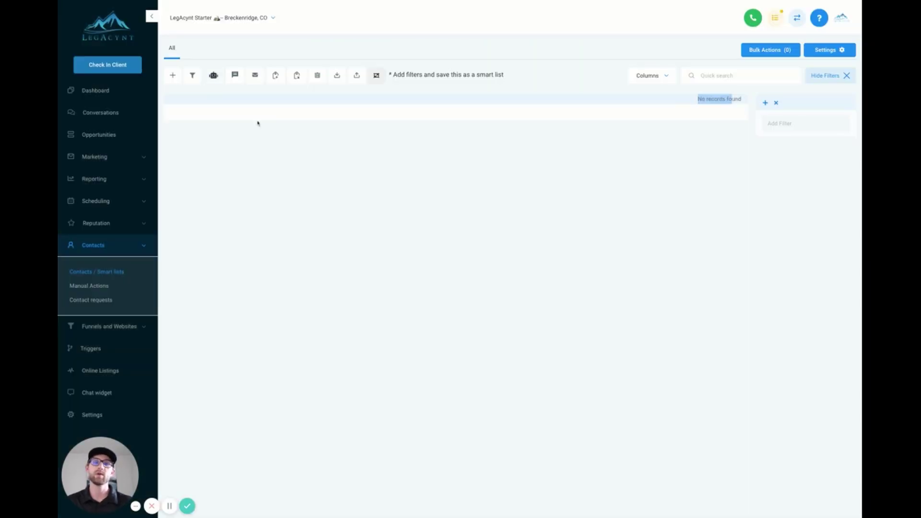